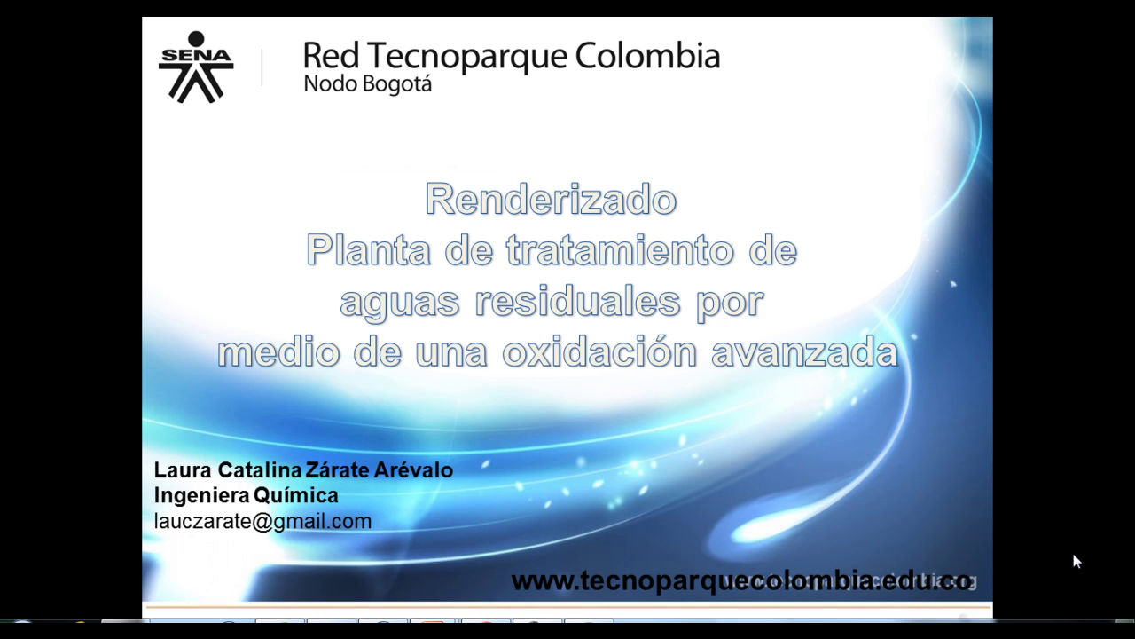
Exit the full-screen title slide show to reveal the desktop.
key(Escape)
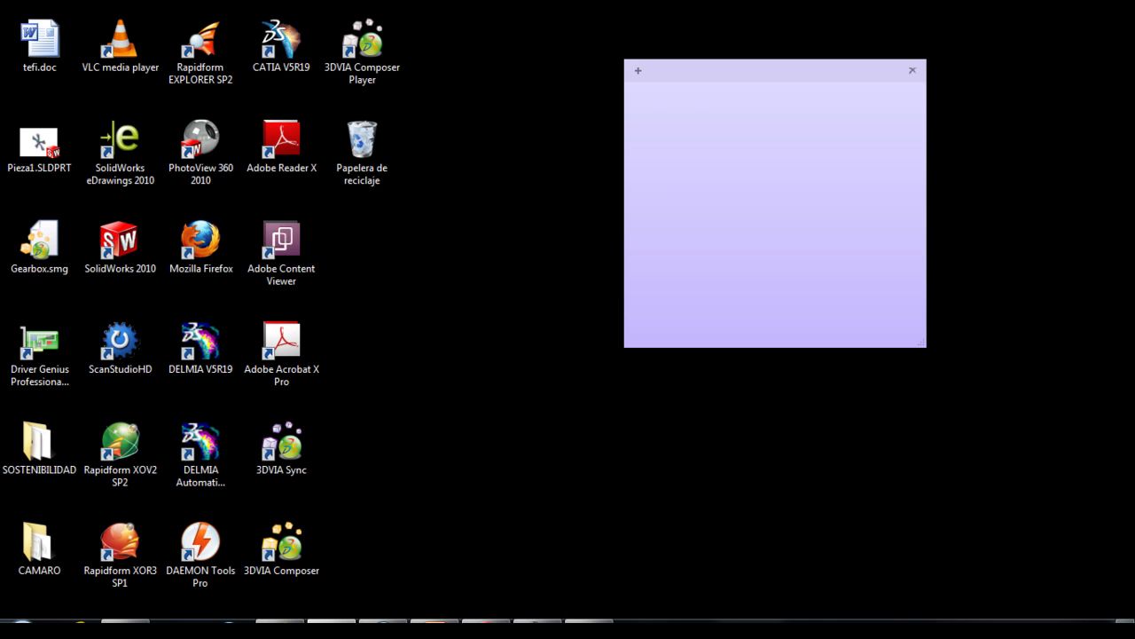
Write on the purple note that every plant part must be modelled in CATIA V.5 or preferably Solid Works.
mouse_move(536, 625)
click(555, 574)
text(Para )
text(comenzar el renderizado de la planta de tratamiento)
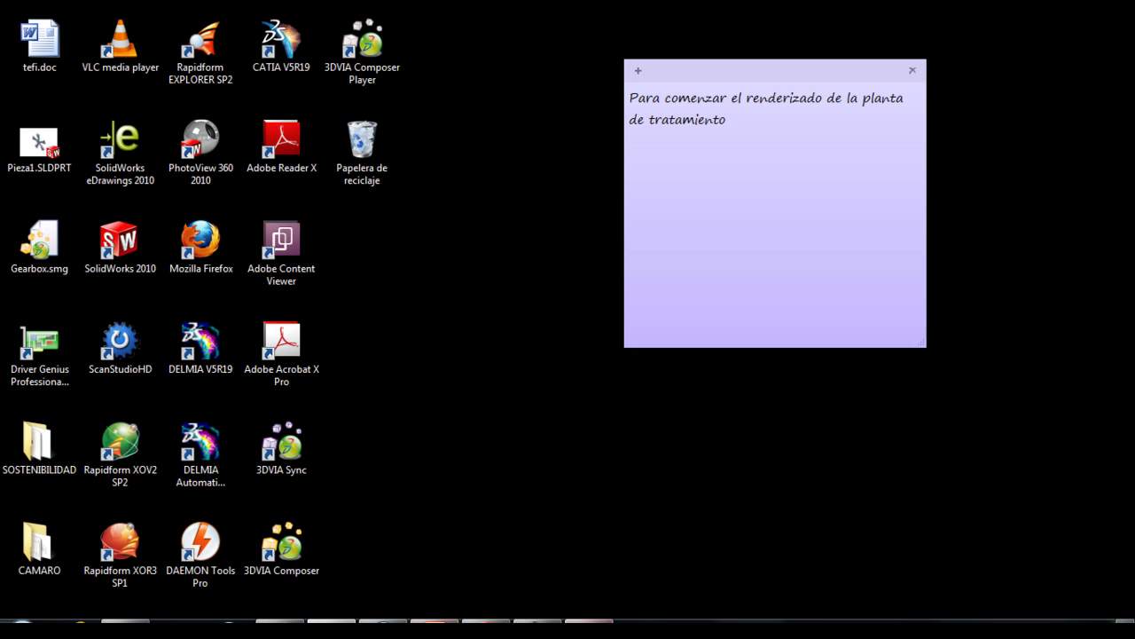
click(538, 630)
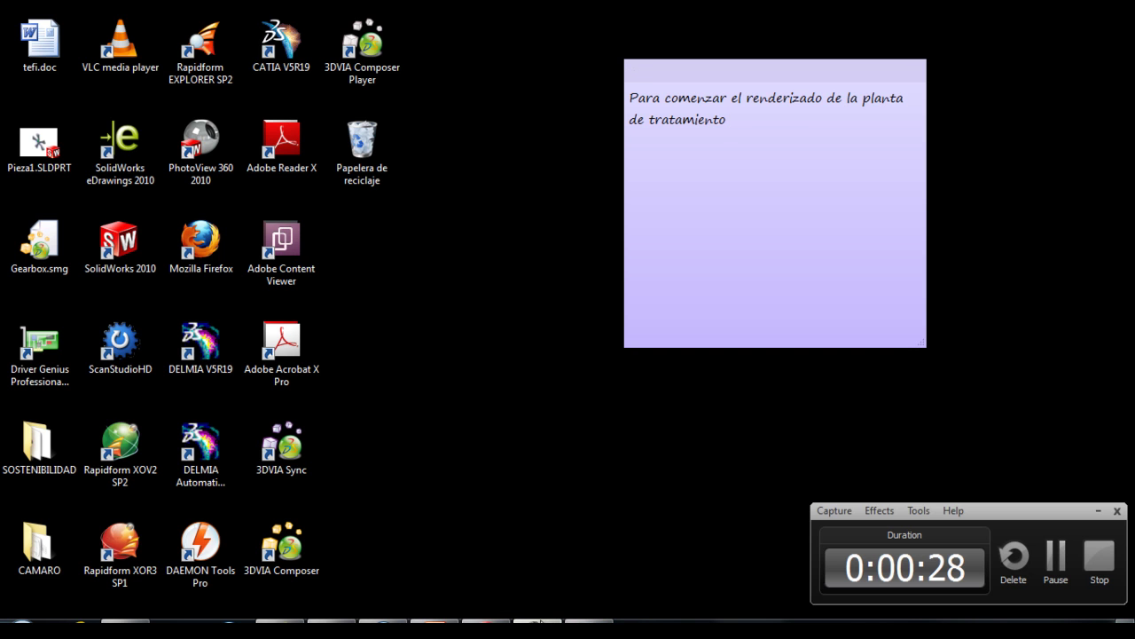
click(772, 117)
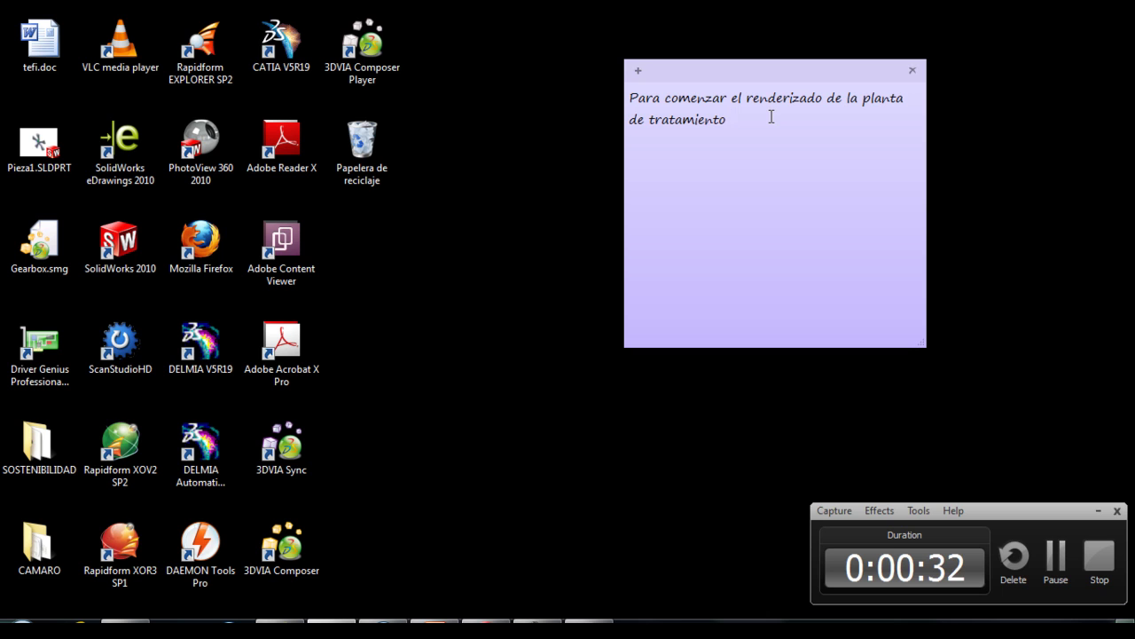
click(1110, 517)
click(1103, 512)
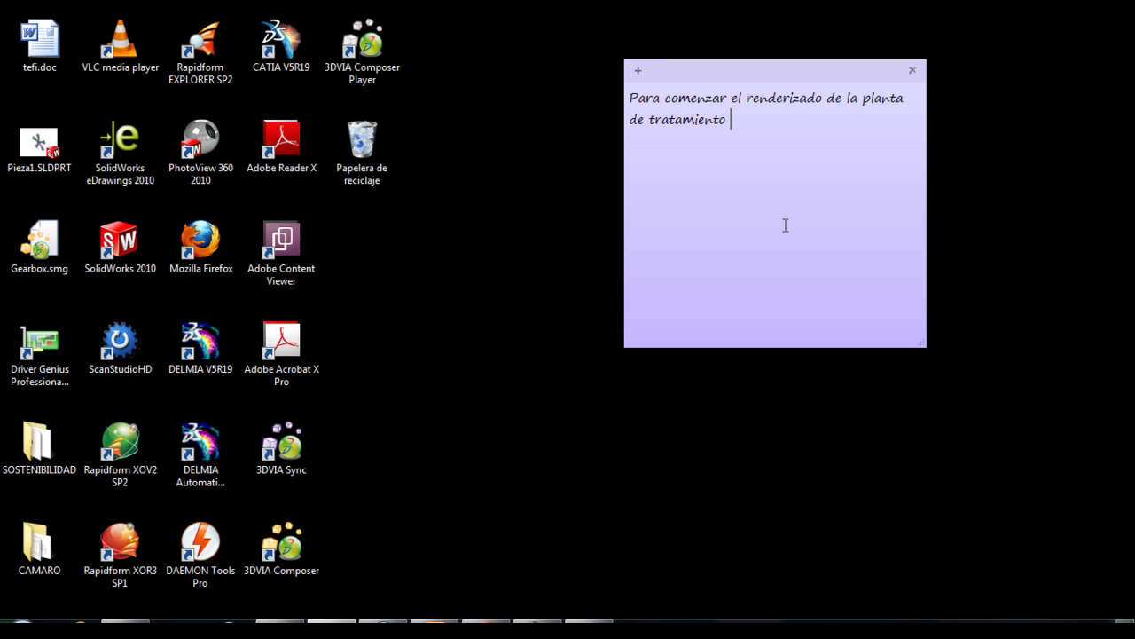
text(debemos tener modelada cada una de las piezas que van a hacer par)
text(te de la planta en programas como CATIA V-)
text(5-)
key(BackSpace)
key(BackSpace)
key(BackSpace)
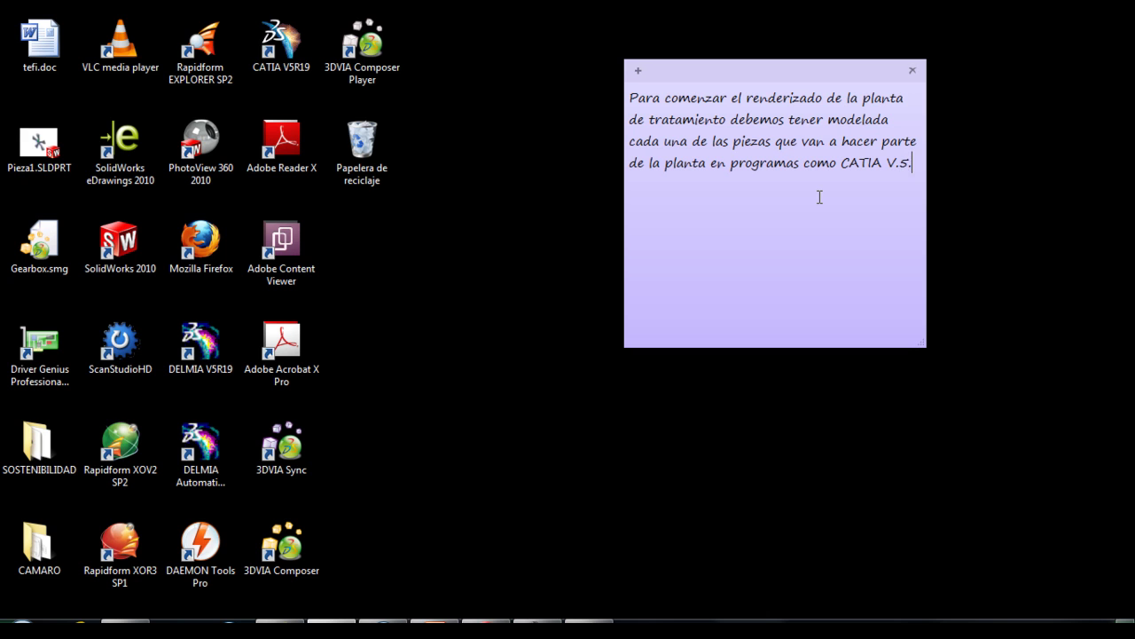
text(preferiblemente Solid)
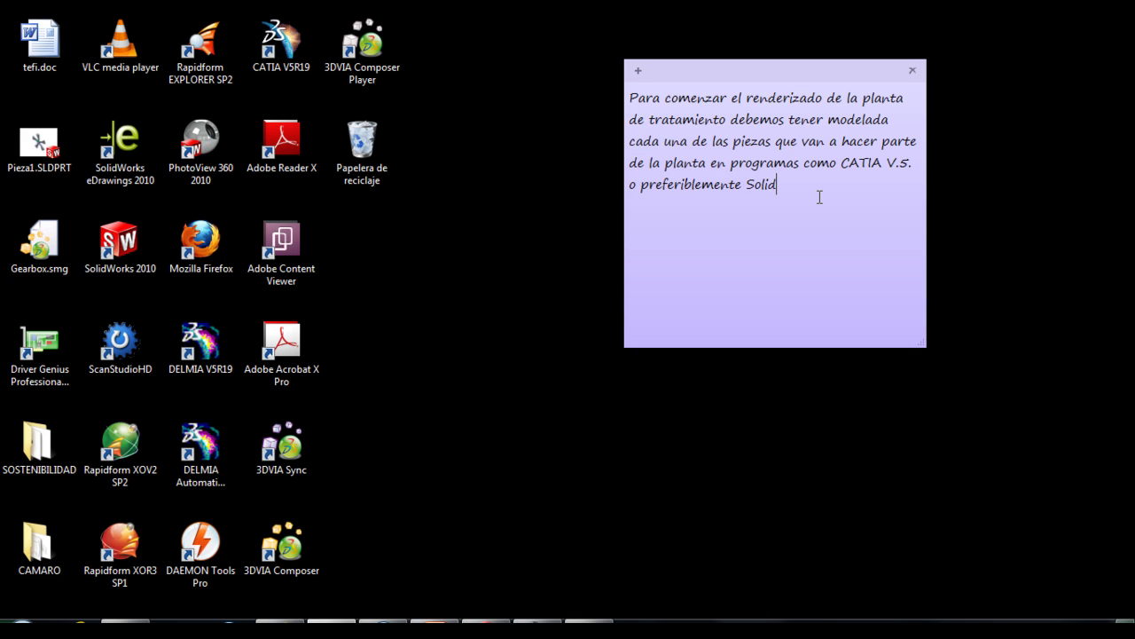
text( Works)
text(.)
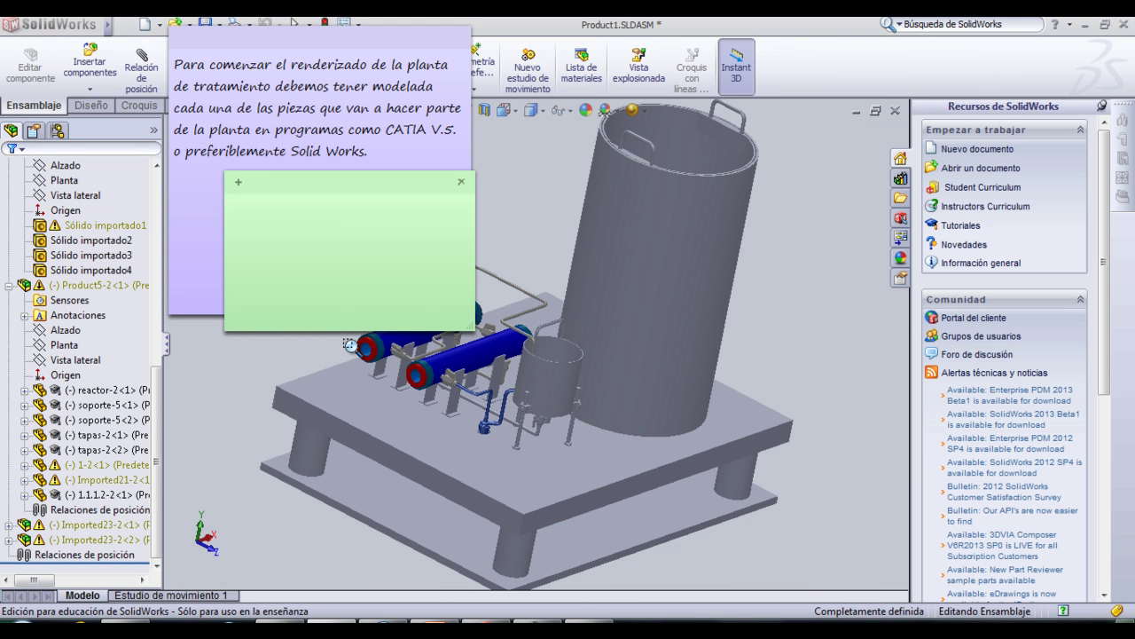
Begin the green note: 'En este caso, se modelo la planta con ayuda del software Catia'.
text(eN ESTE CASO)
key(BackSpace)
key(BackSpace)
key(BackSpace)
key(BackSpace)
key(BackSpace)
key(BackSpace)
key(BackSpace)
text(En este c)
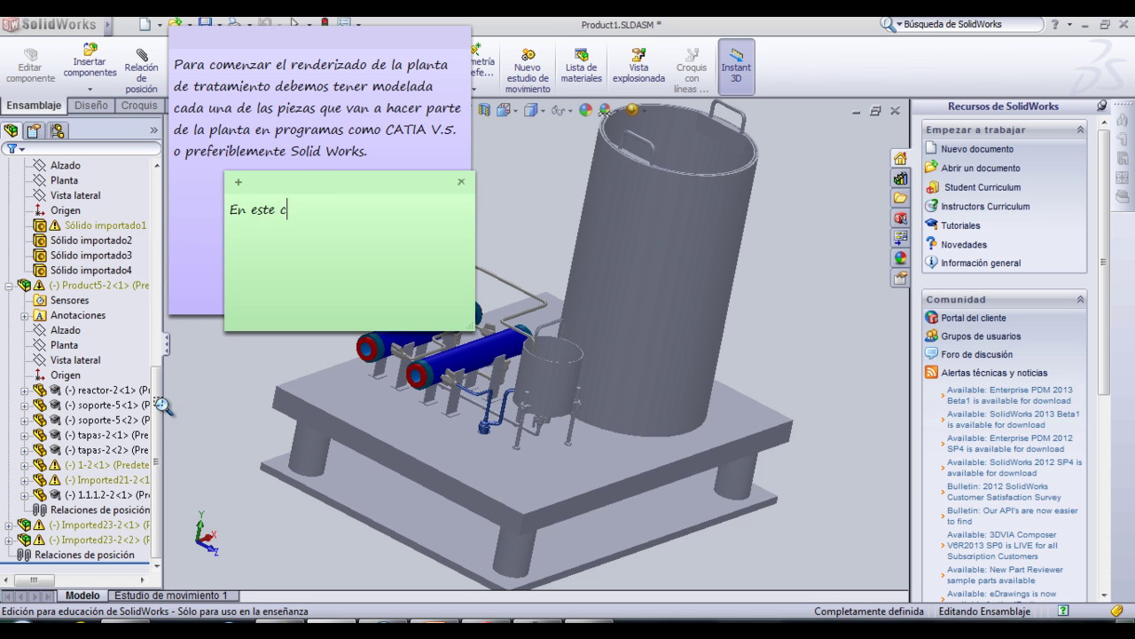
text(aso, se modelo la planta con ayuda del)
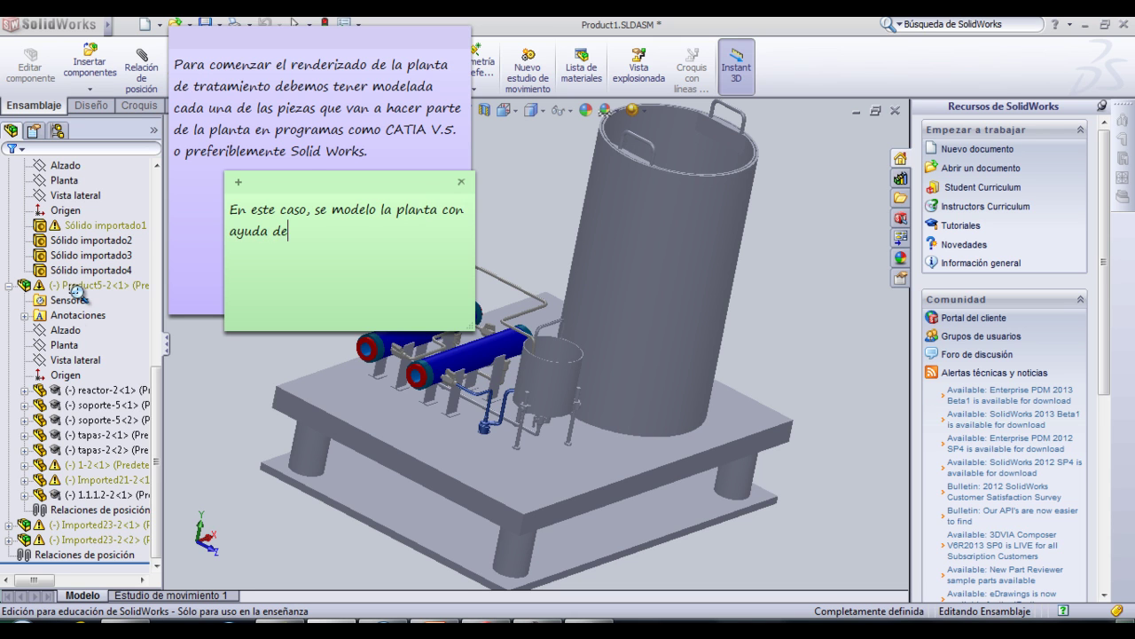
text( so)
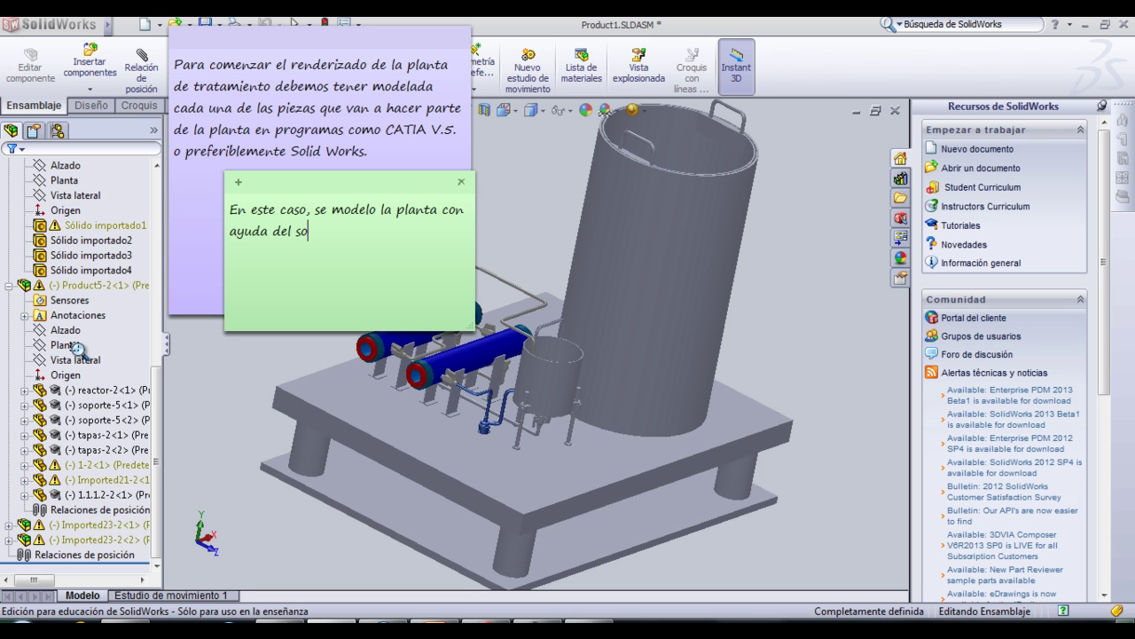
text(ftware )
text(Cattia)
key(BackSpace)
key(BackSpace)
key(BackSpace)
text(ia, y )
text(fue ne)
text(xc)
key(BackSpace)
key(BackSpace)
Continue the green note: the product was imported to Solid to specify each piece's properties.
text(cesario )
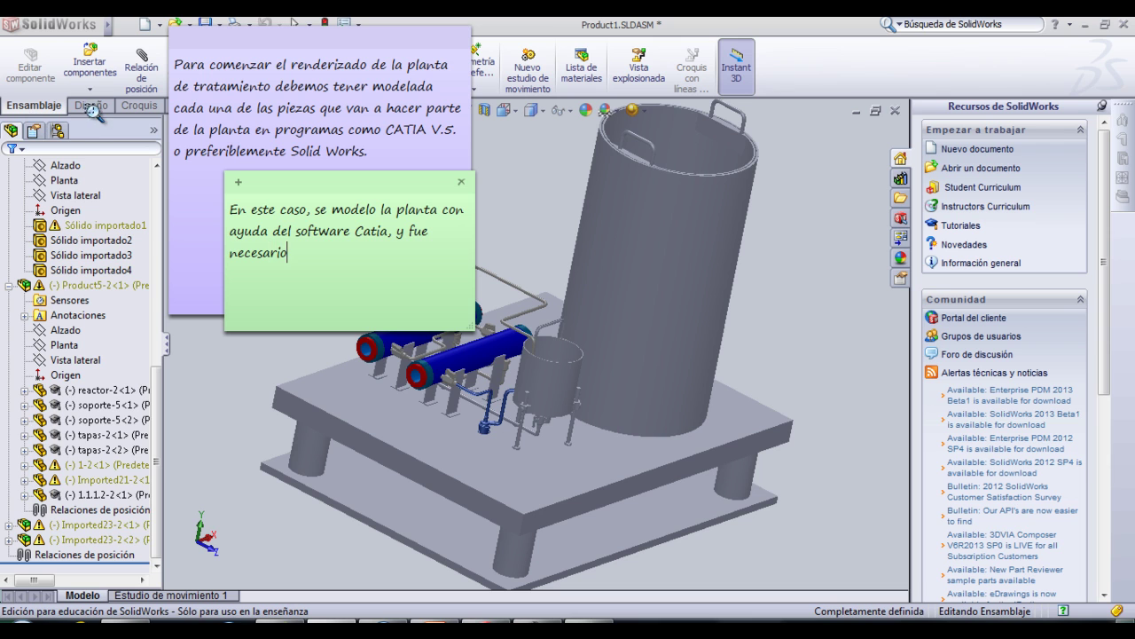
text(importar )
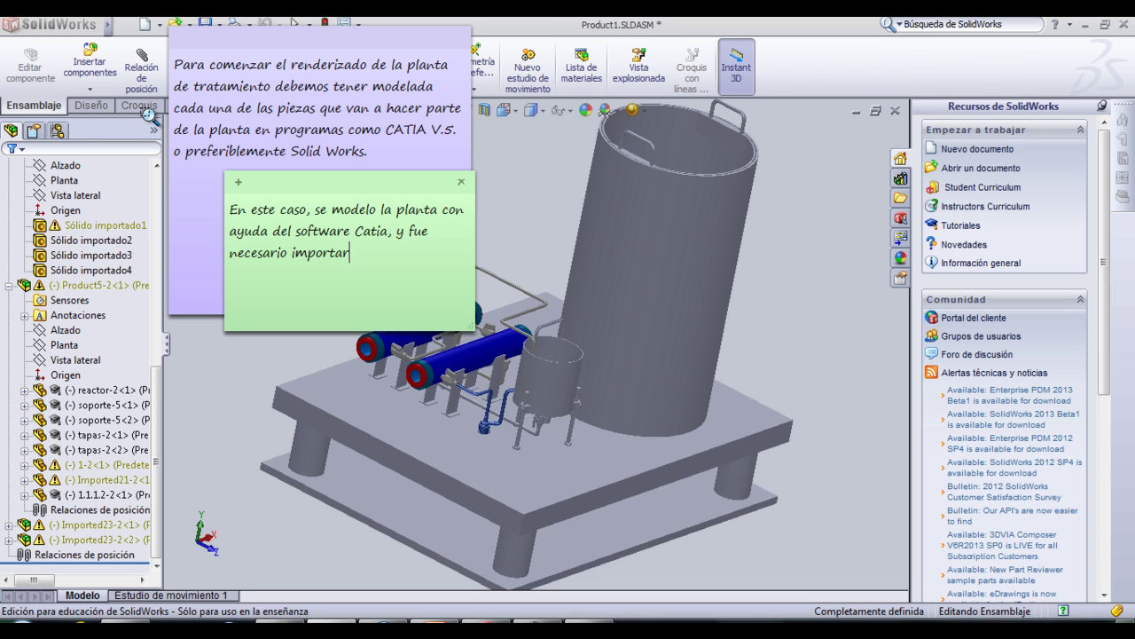
text(el producto a )
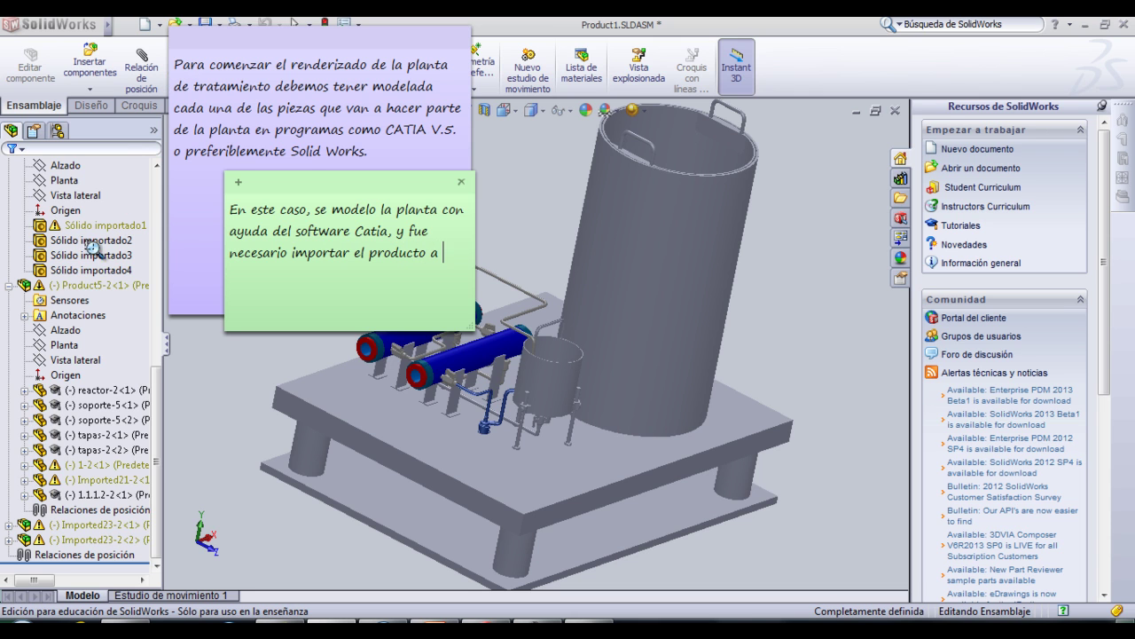
text(Solid, )
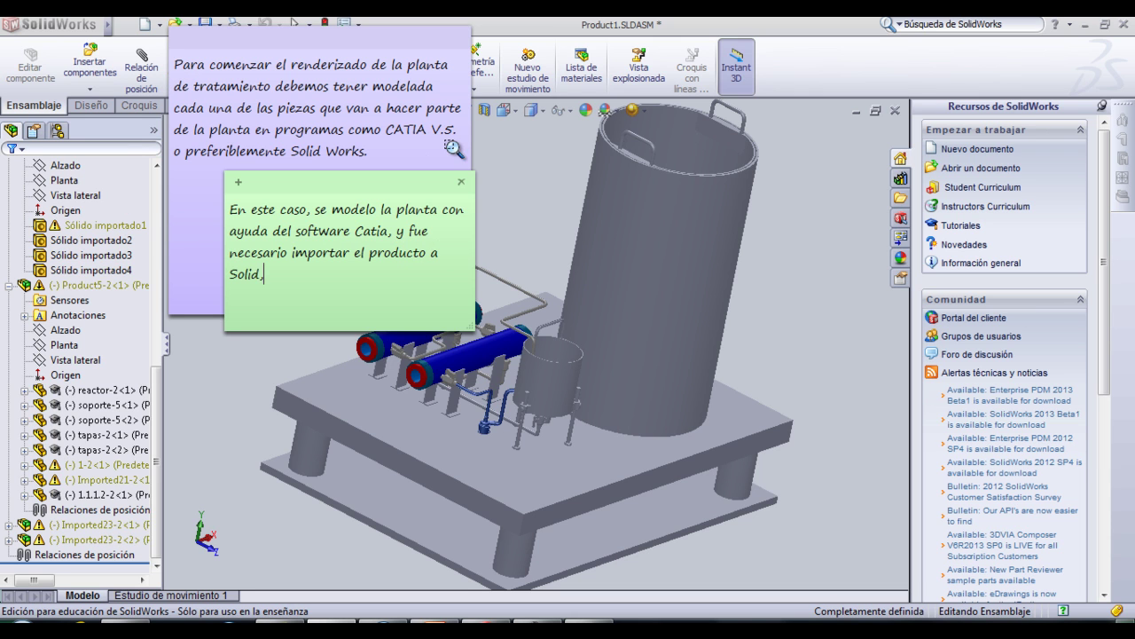
text(co)
key(BackSpace)
key(BackSpace)
text(y con esta herramienta, poder )
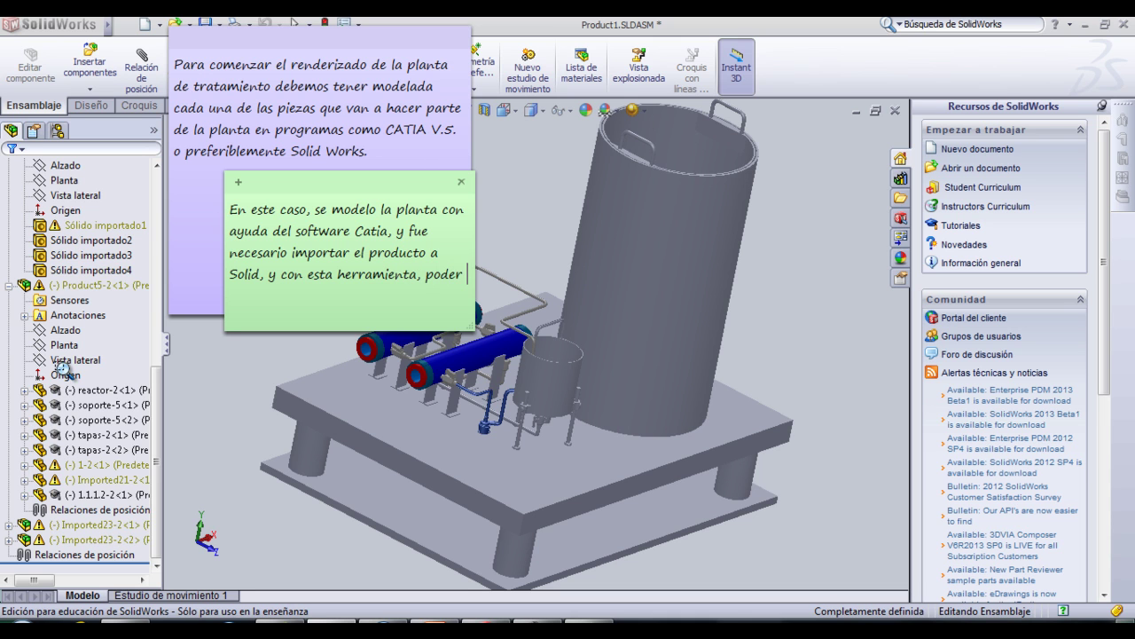
text(realizar algunas especificaciones de cada pieza como )
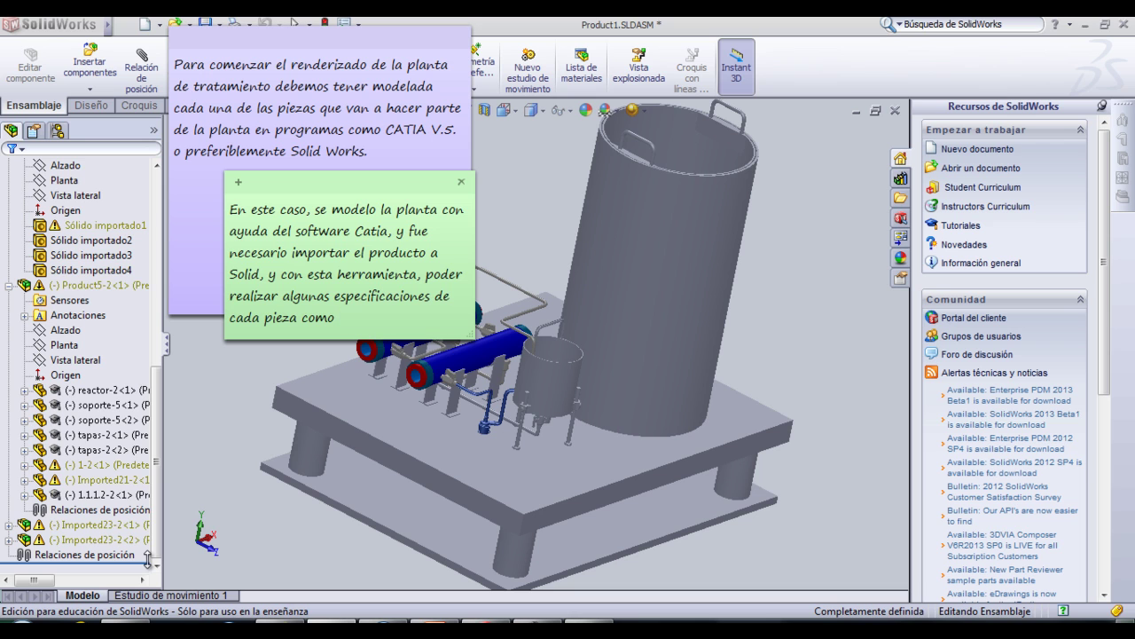
text(los materiales, y asi)
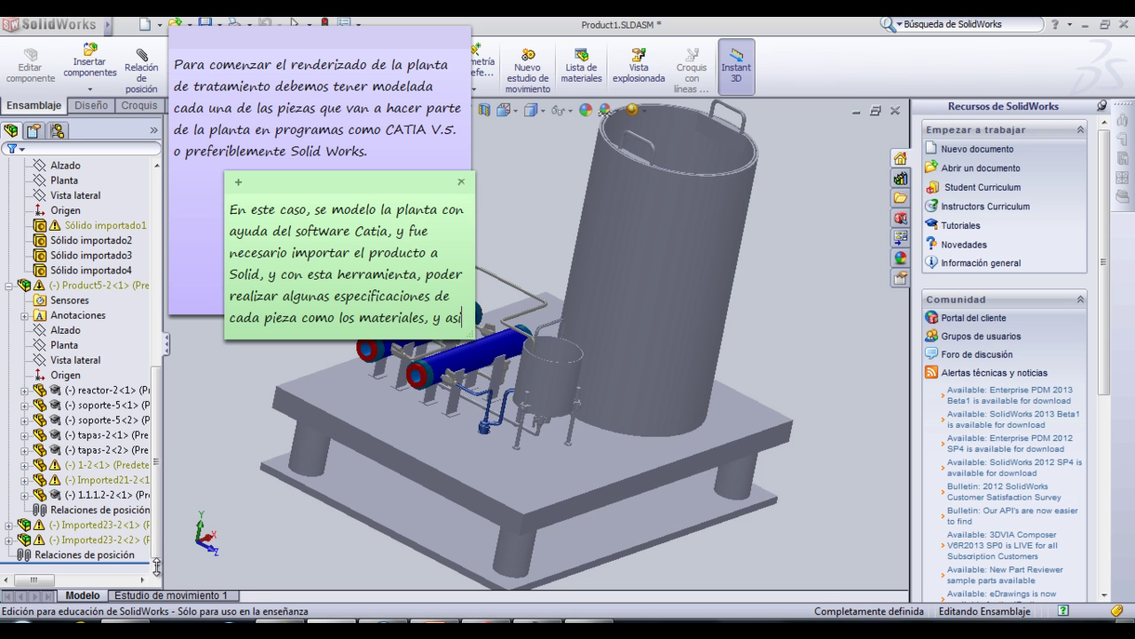
text( mismo, )
text(realizar )
text(an)
text(alisis de)
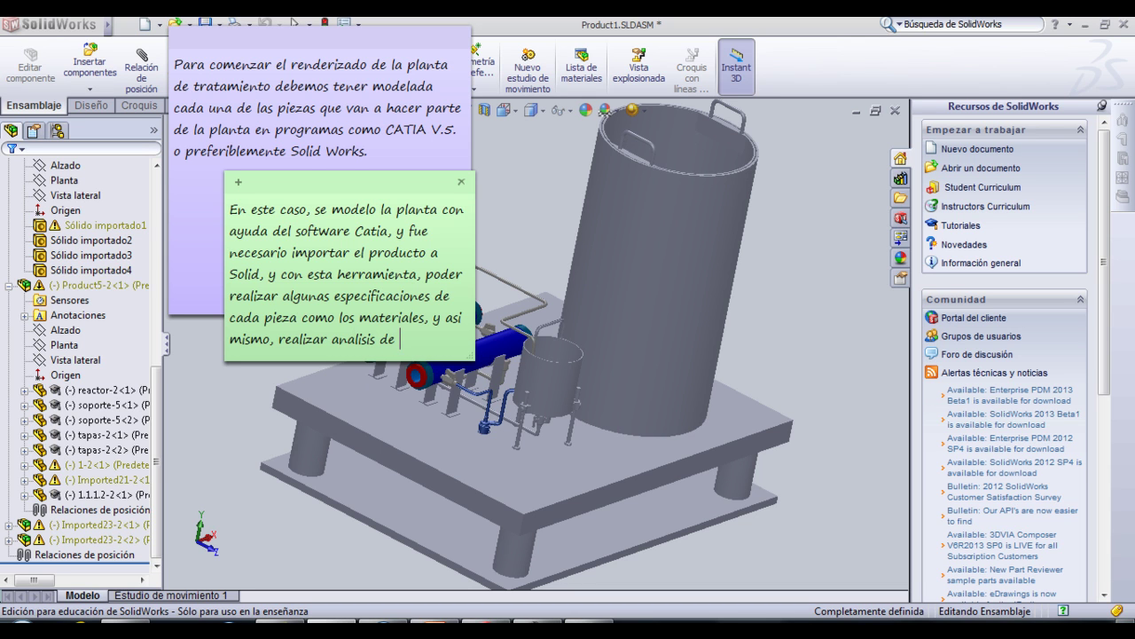
key(BackSpace)
key(BackSpace)
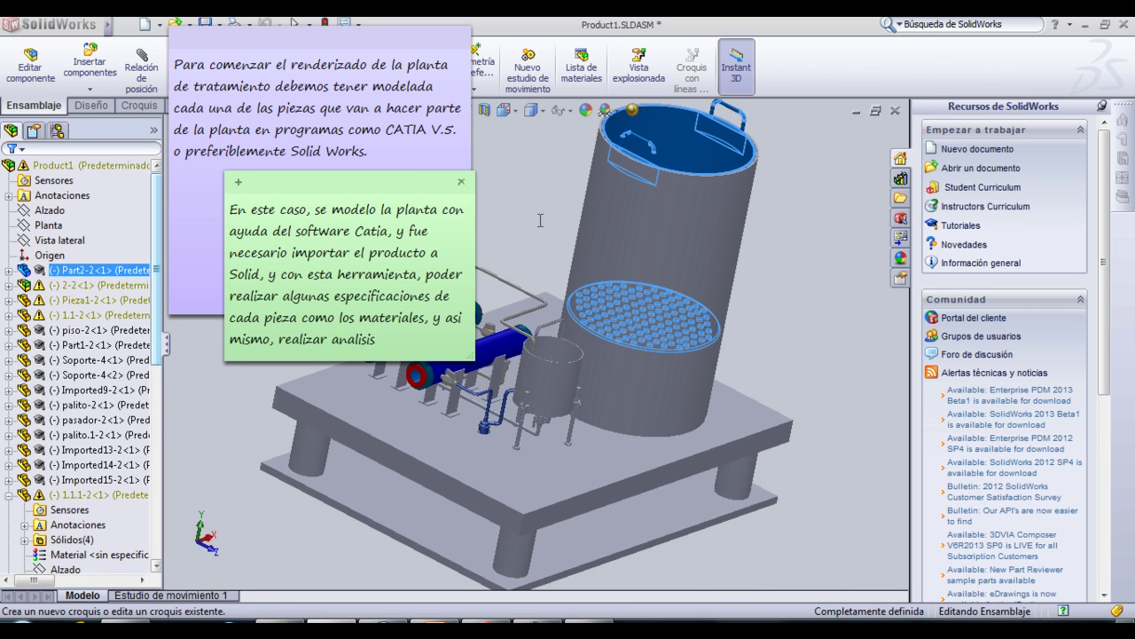
Finish the green note with deformation and safety analyses of the parts, 'entre otros...', and start a new note.
text(de de)
text(formaci)
text(on)
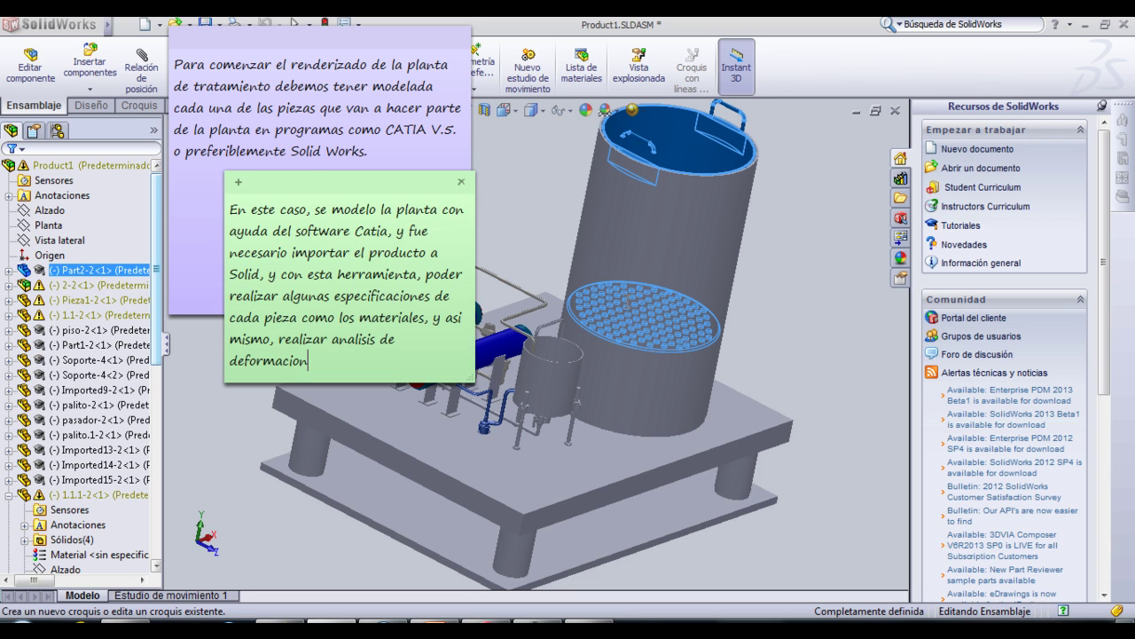
text(es)
text(e)
key(BackSpace)
text(de seguridad de)
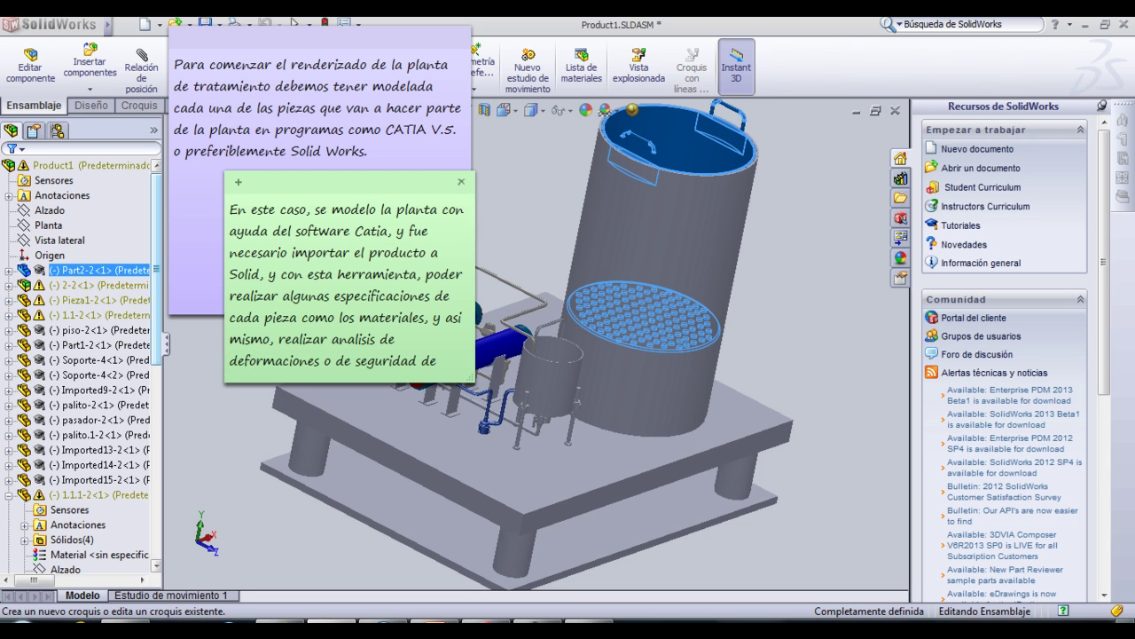
text( las)
text( piezas)
text(, entre otros.)
text(...)
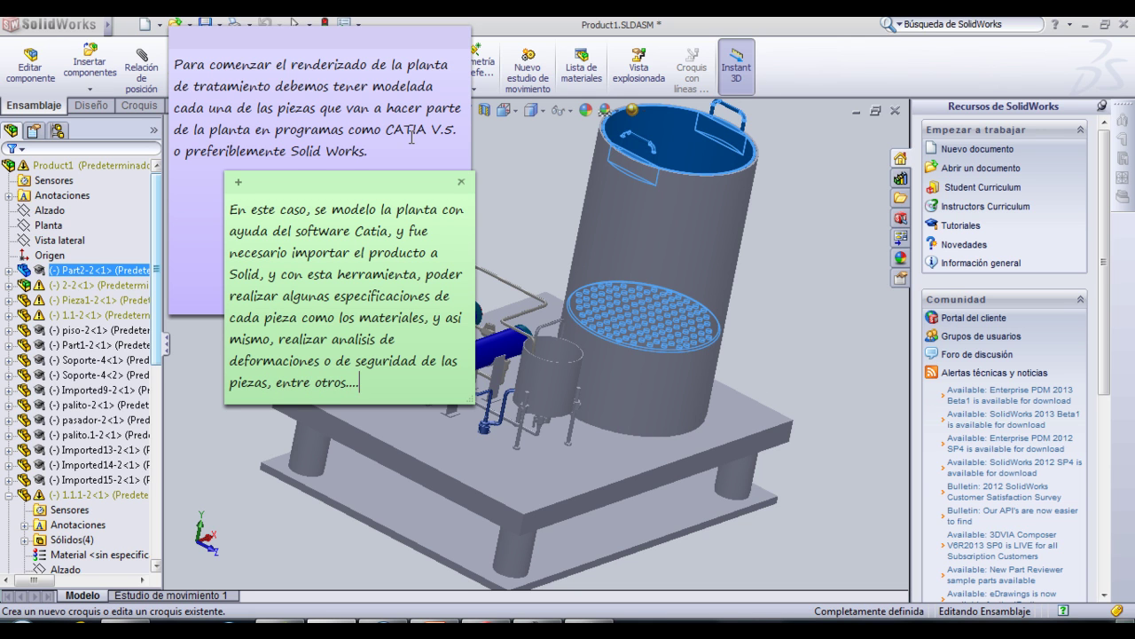
key(ctrl+n)
Type on the pink note that, with the product in Solid, the renders were made with Photoview.
text(Te)
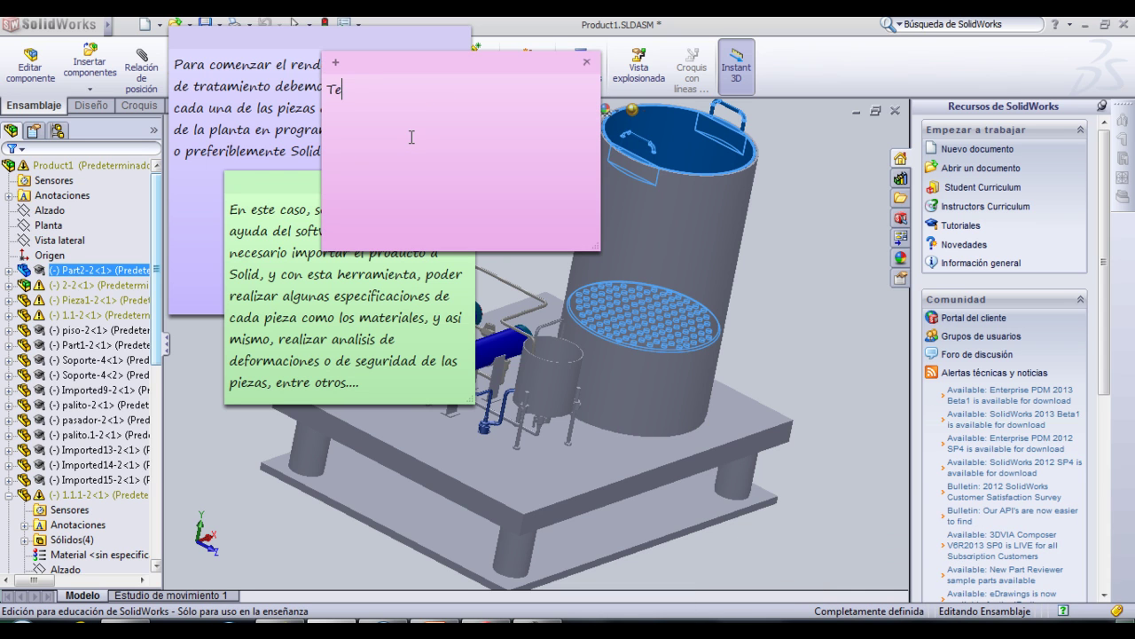
text(niendo)
text( el producto )
text(en Solid, se )
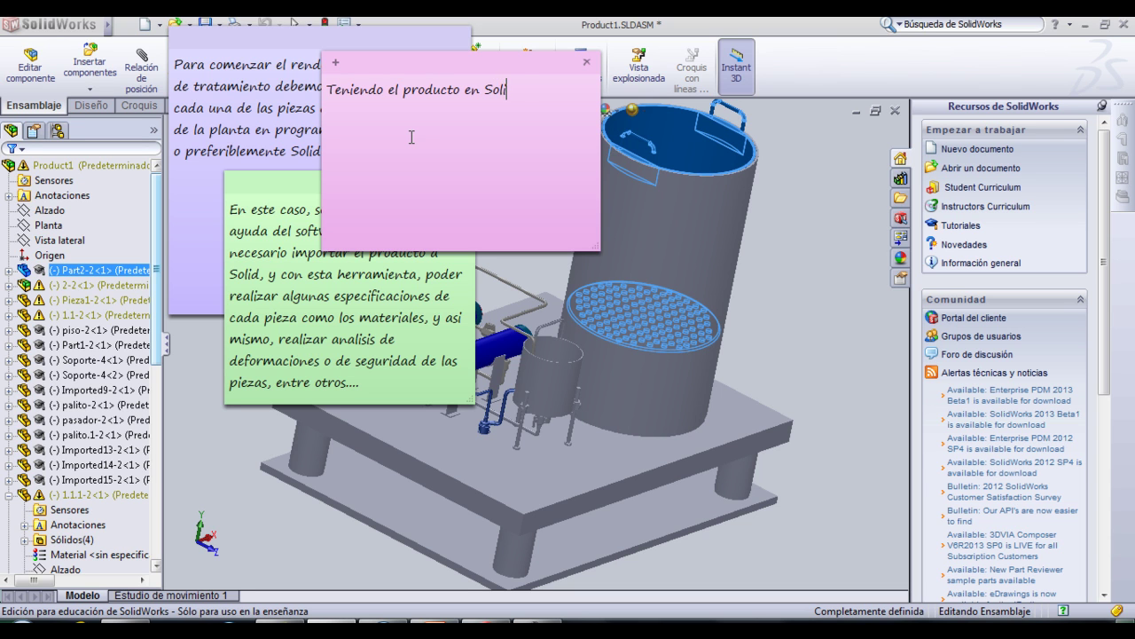
text(procede a )
text(realizar los renders)
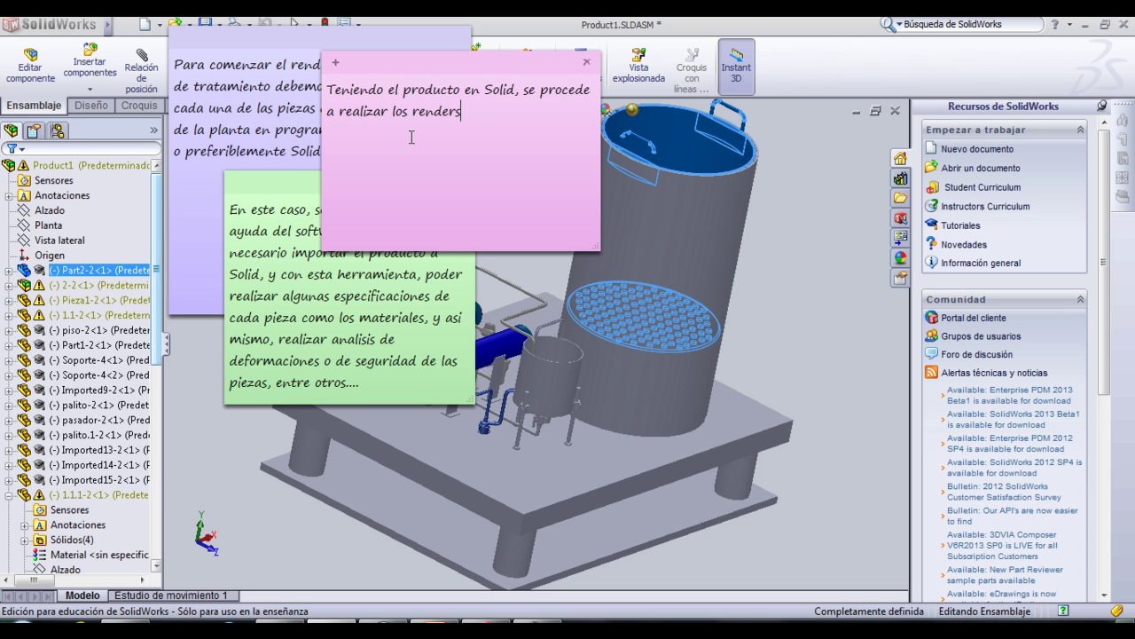
text(, para ell)
text(o, se utiliz)
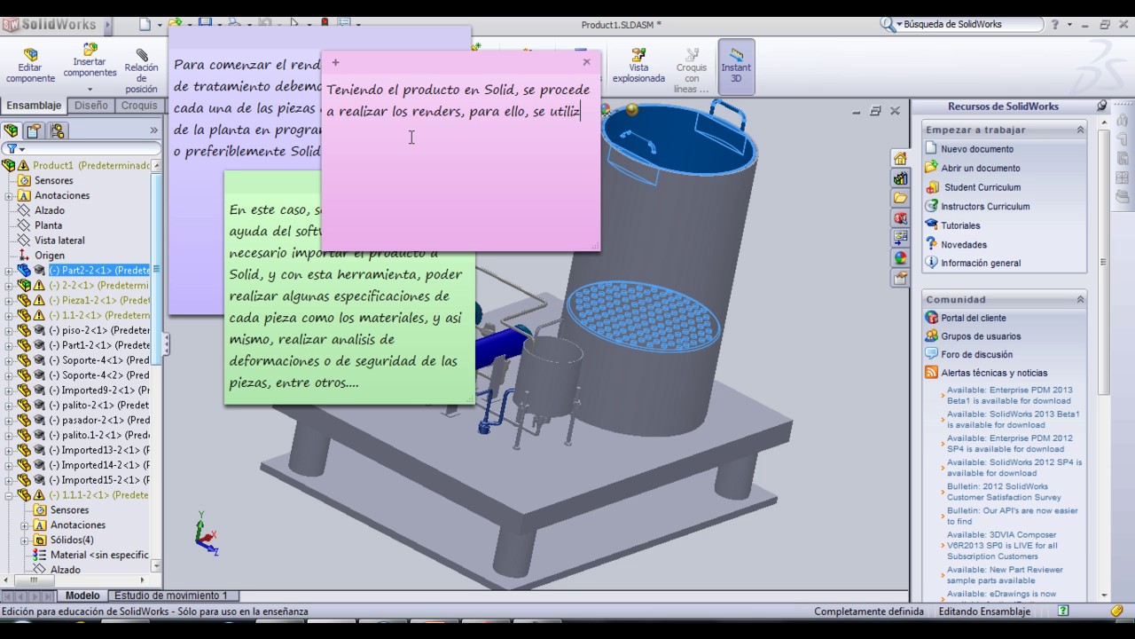
text(ó Photov)
text(iew...)
Search 'pho' in the Start menu and launch PhotoView 360.
click(22, 632)
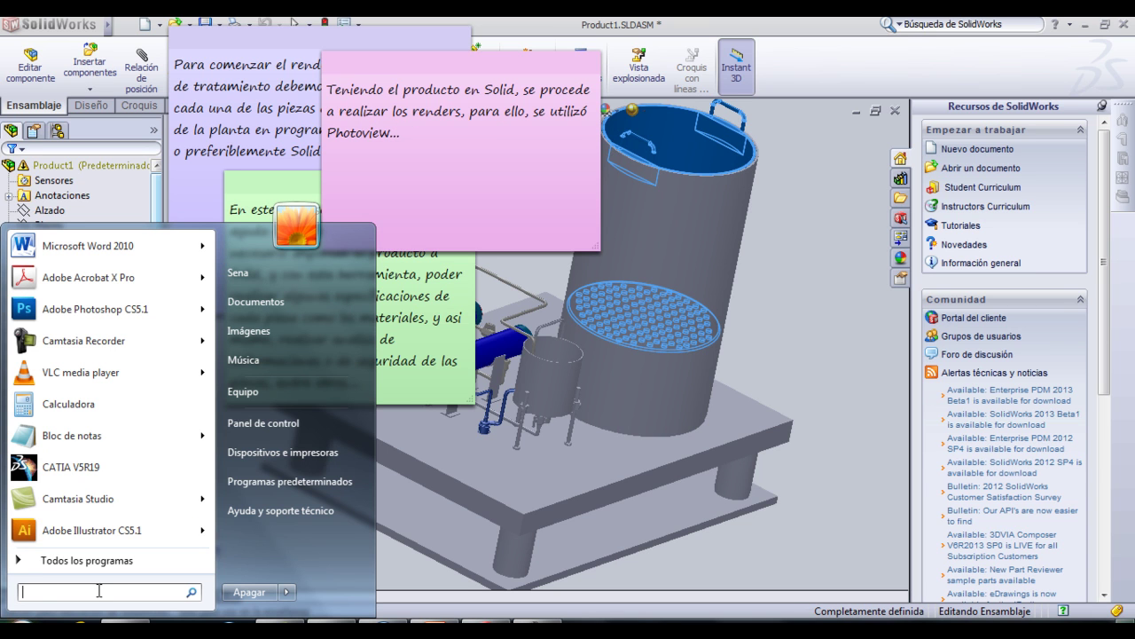
text(pho)
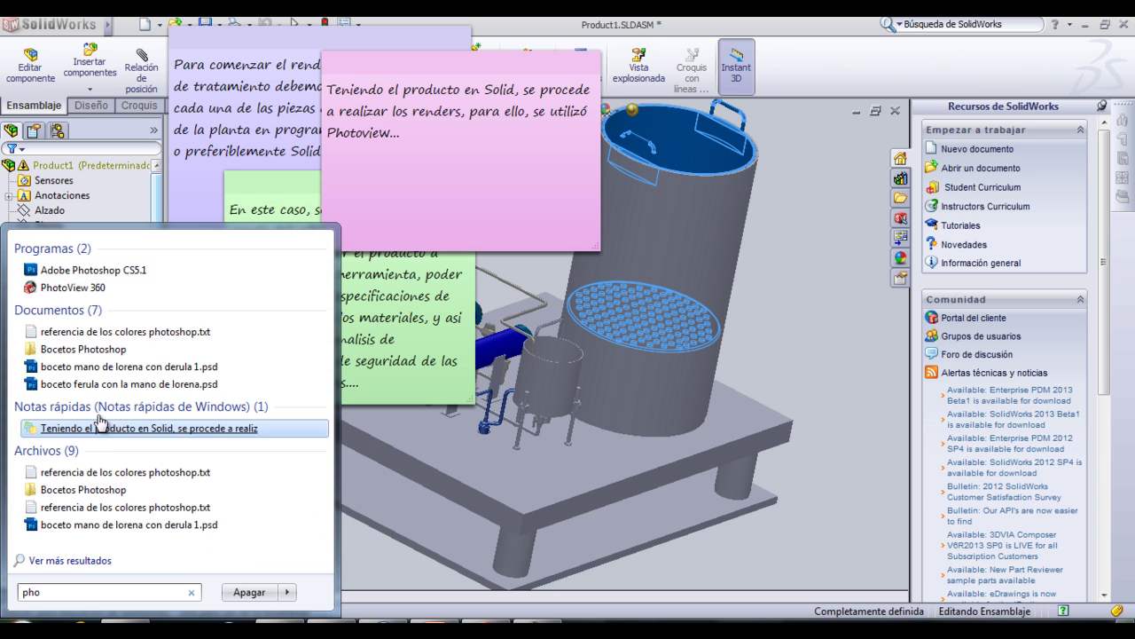
click(102, 287)
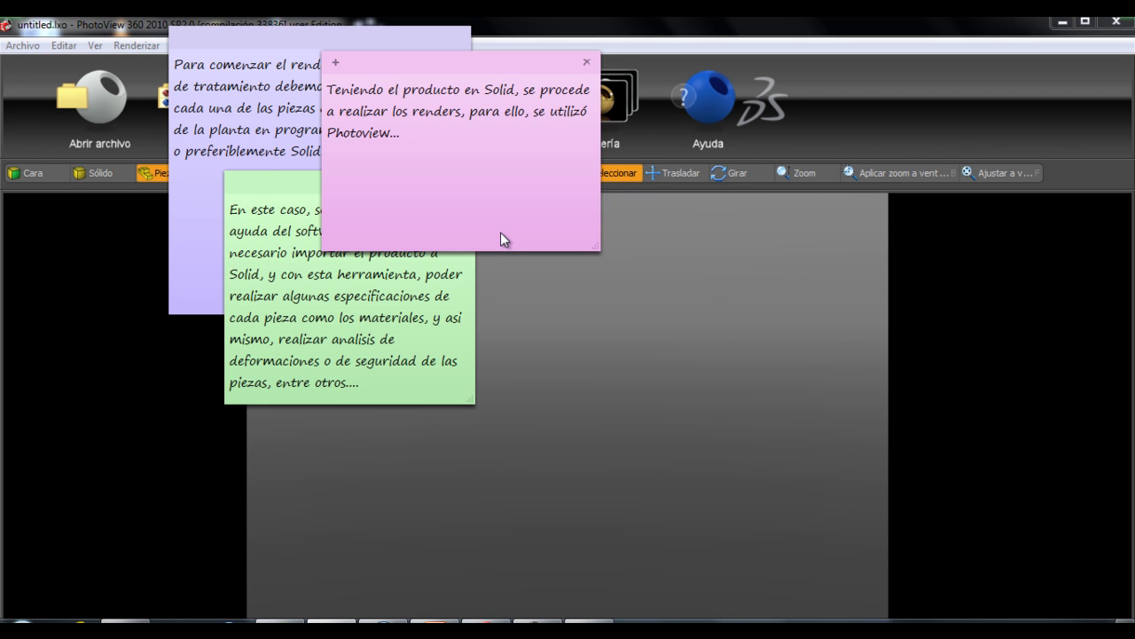
Add 'Este programa nos permite importar el producto desde solid,' to the pink note, then bring PhotoView forward.
text(Este programa nos permite importar el producto desde solid)
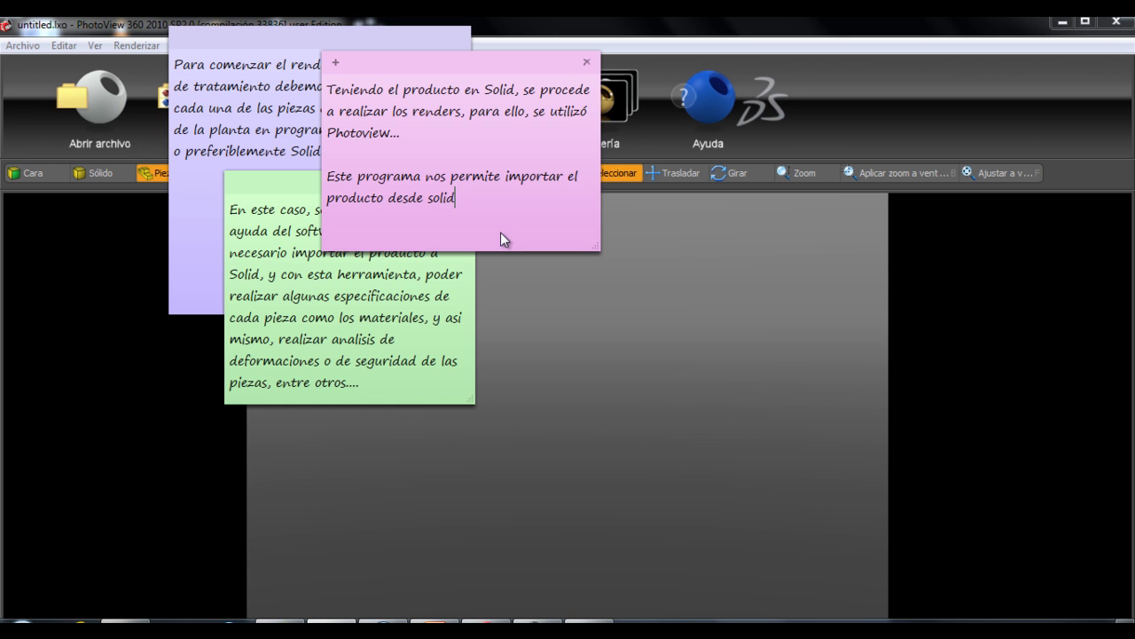
text(,)
click(89, 29)
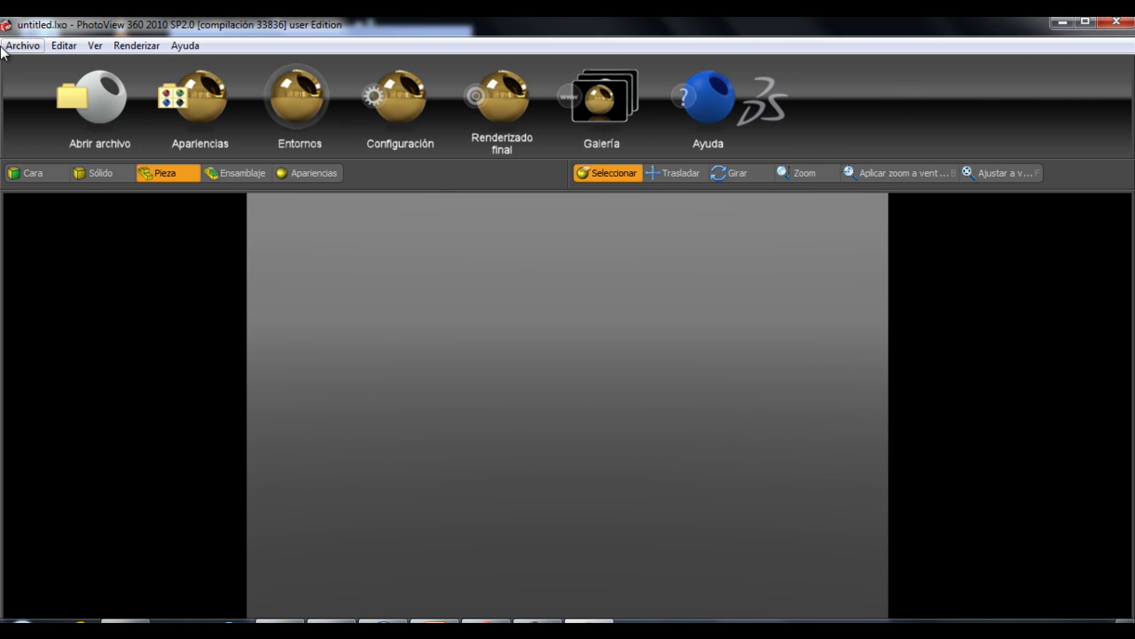
Open the Cargar archivo dialog and scroll the solid folder list down to the assembly files.
click(21, 45)
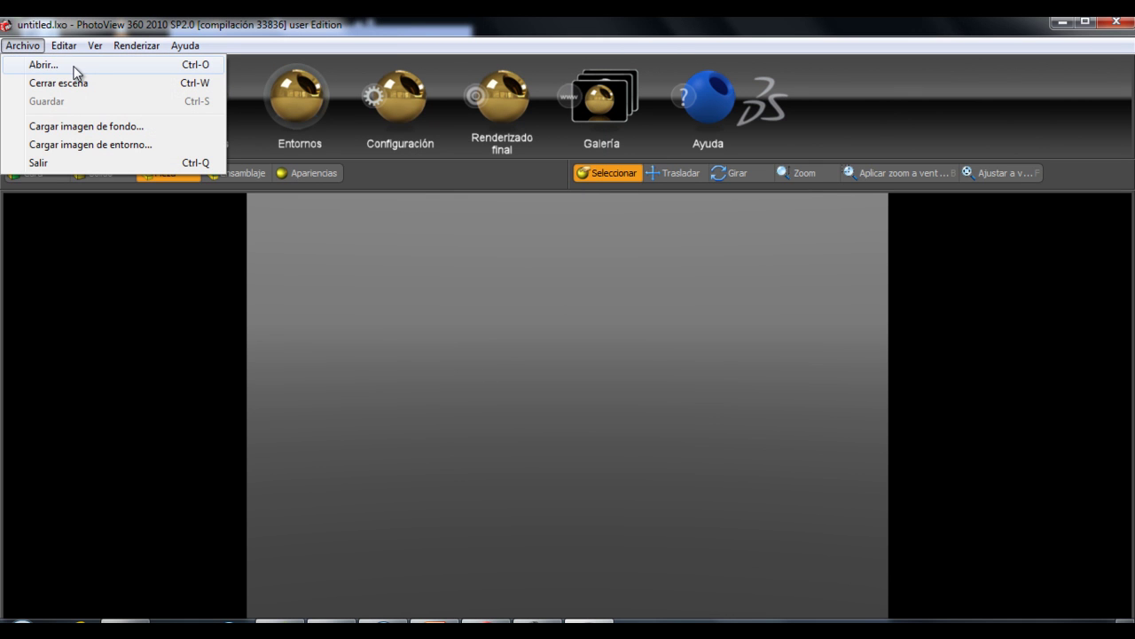
click(36, 241)
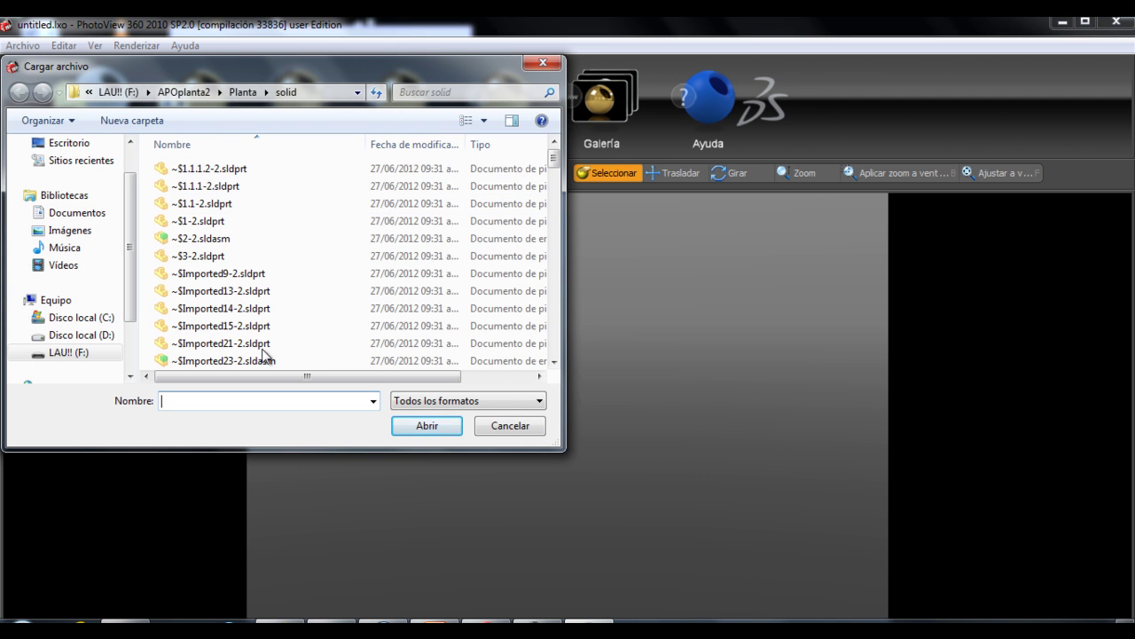
scroll(557, 310, down, 2)
click(557, 310)
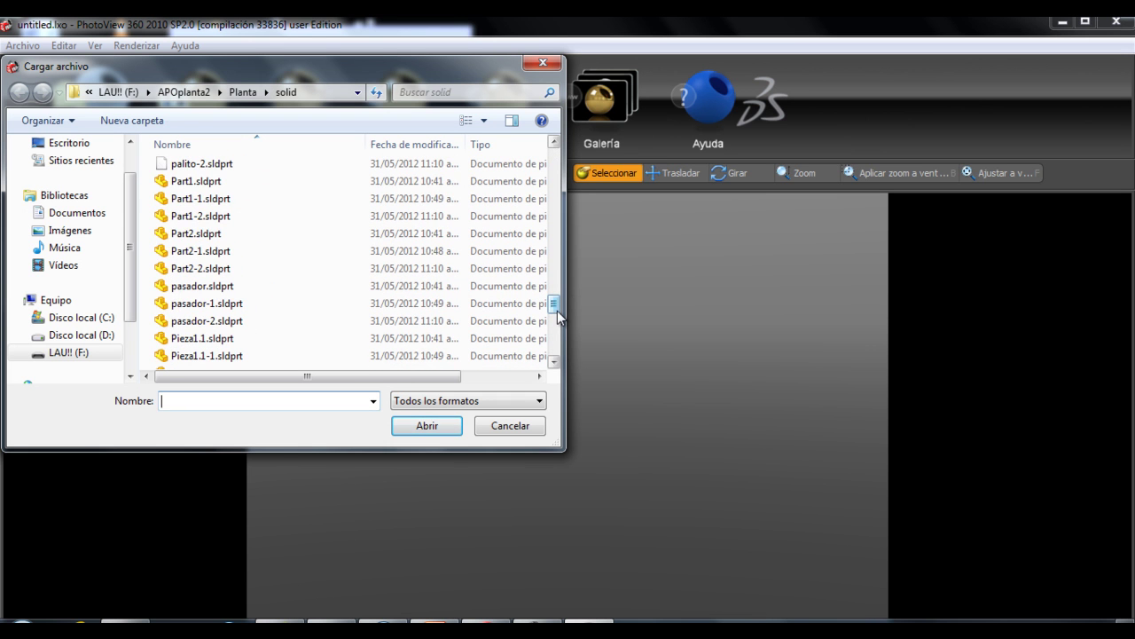
mouse_move(557, 312)
mouse_down()
mouse_move(556, 338)
mouse_move(556, 156)
mouse_move(556, 330)
mouse_up()
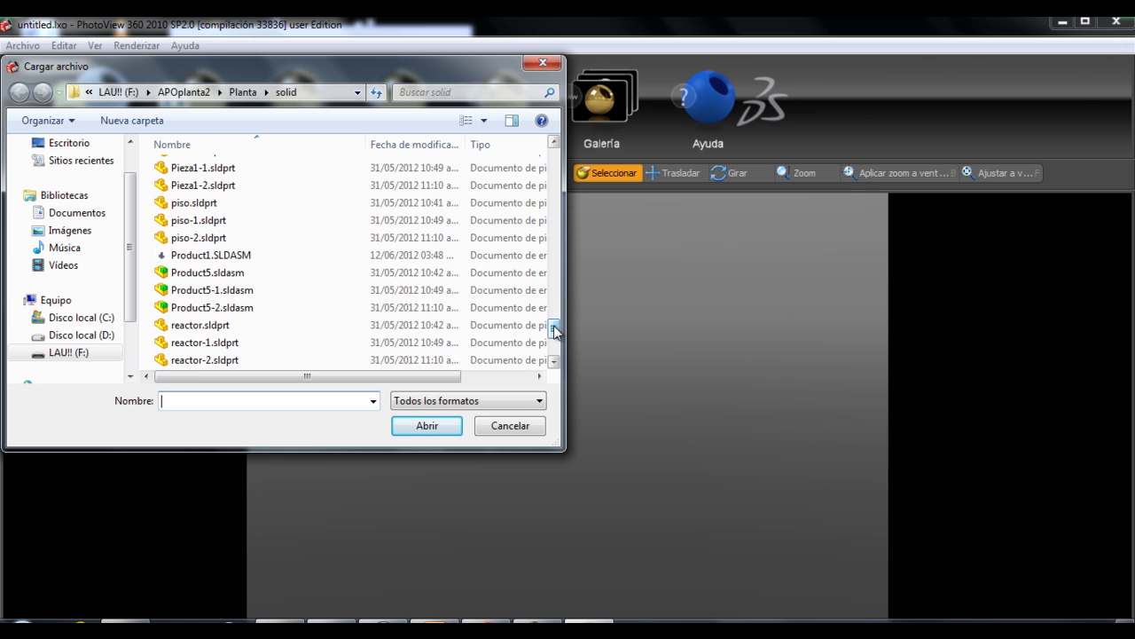
Load Product1.SLDASM into PhotoView 360, then bring the sticky notes back in front.
double_click(336, 256)
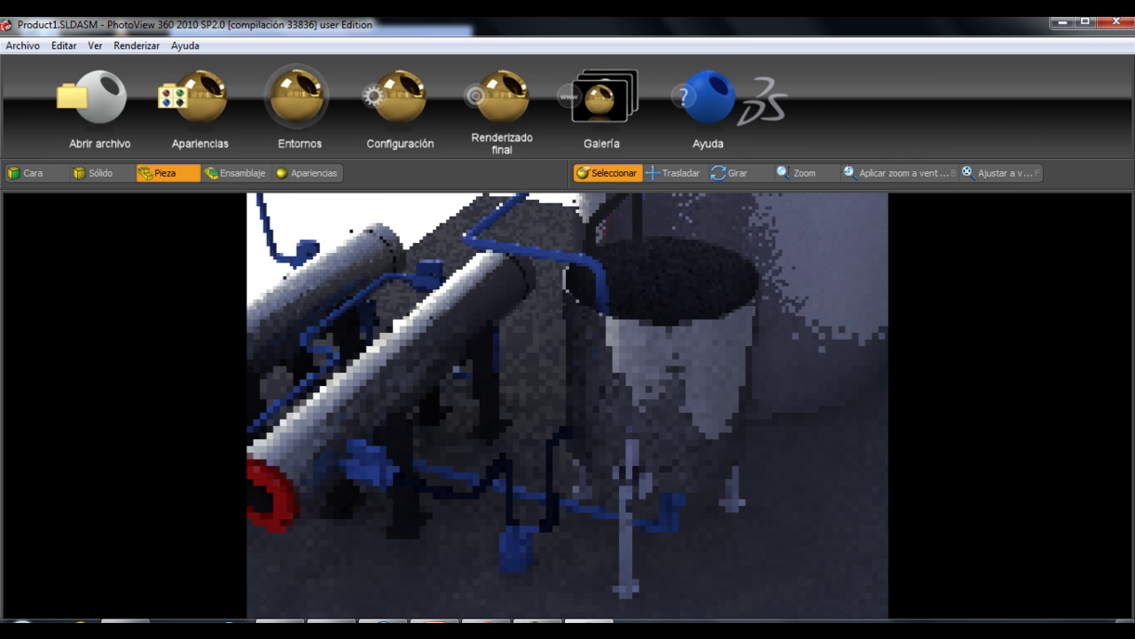
click(332, 628)
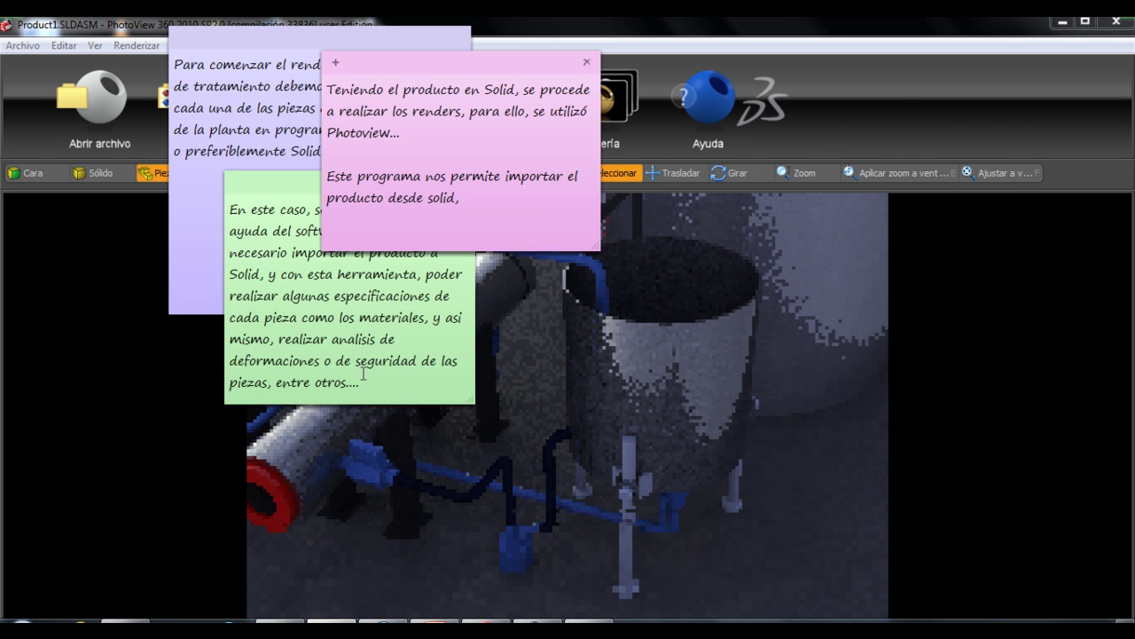
Create a new note over the pink note, enlarge it, and begin 'Con el producto abierto, se'.
click(336, 63)
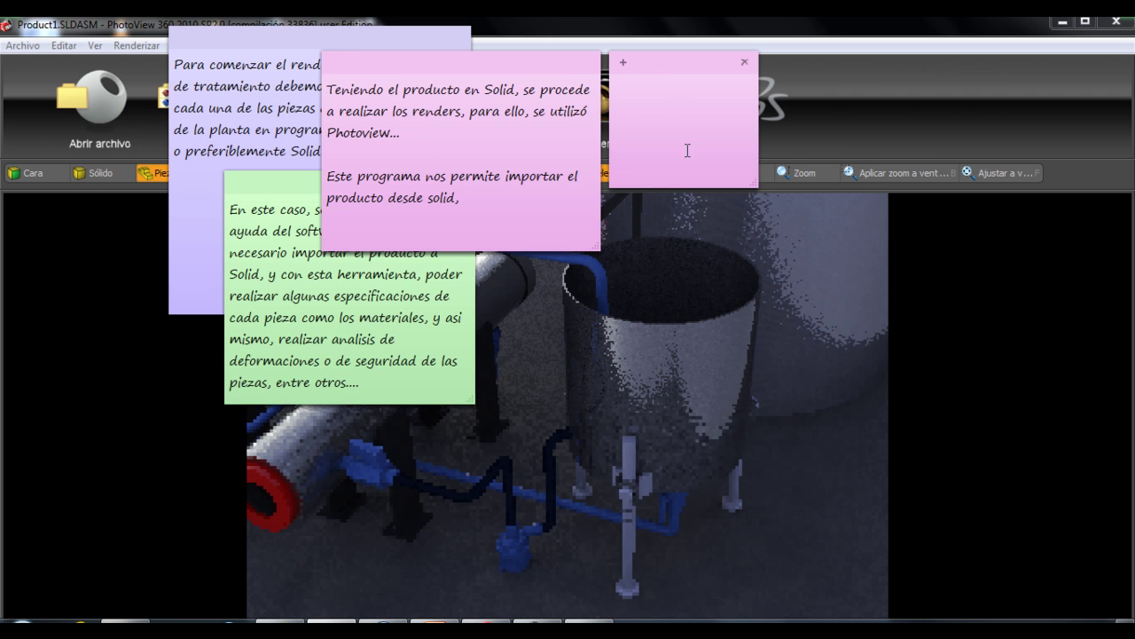
drag(666, 71, 486, 152)
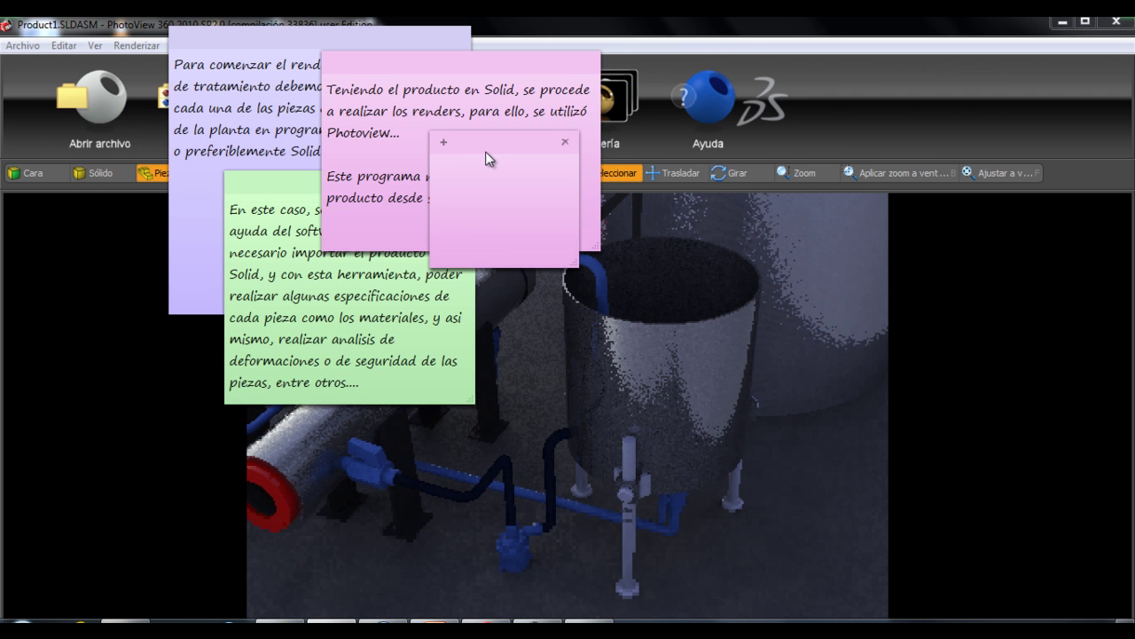
text(Con el producto abierto, se)
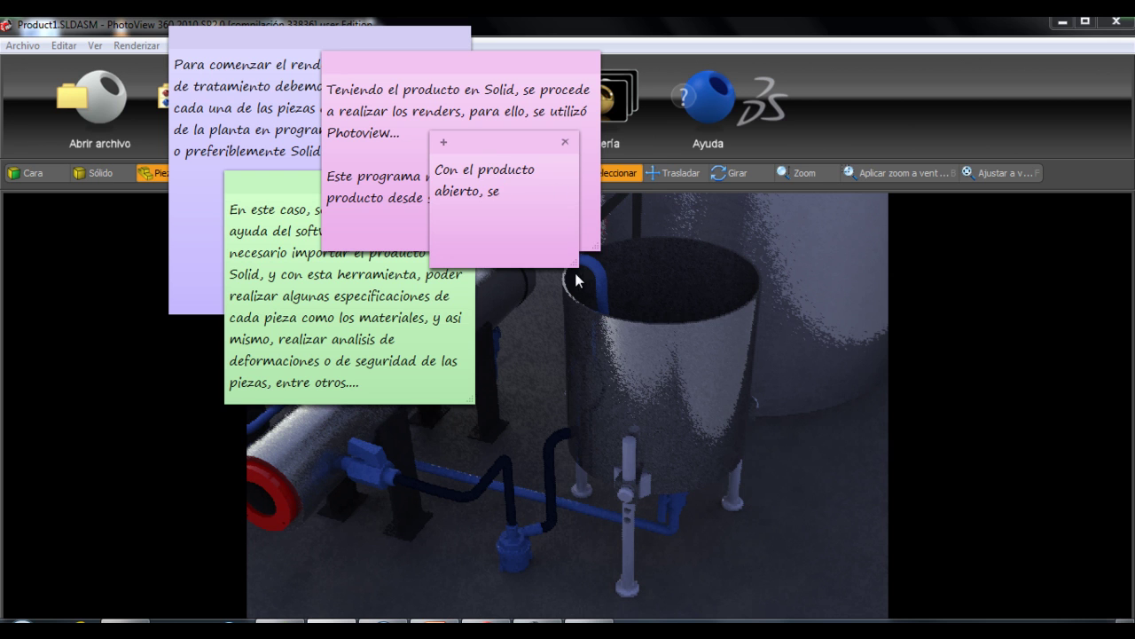
drag(572, 259, 690, 340)
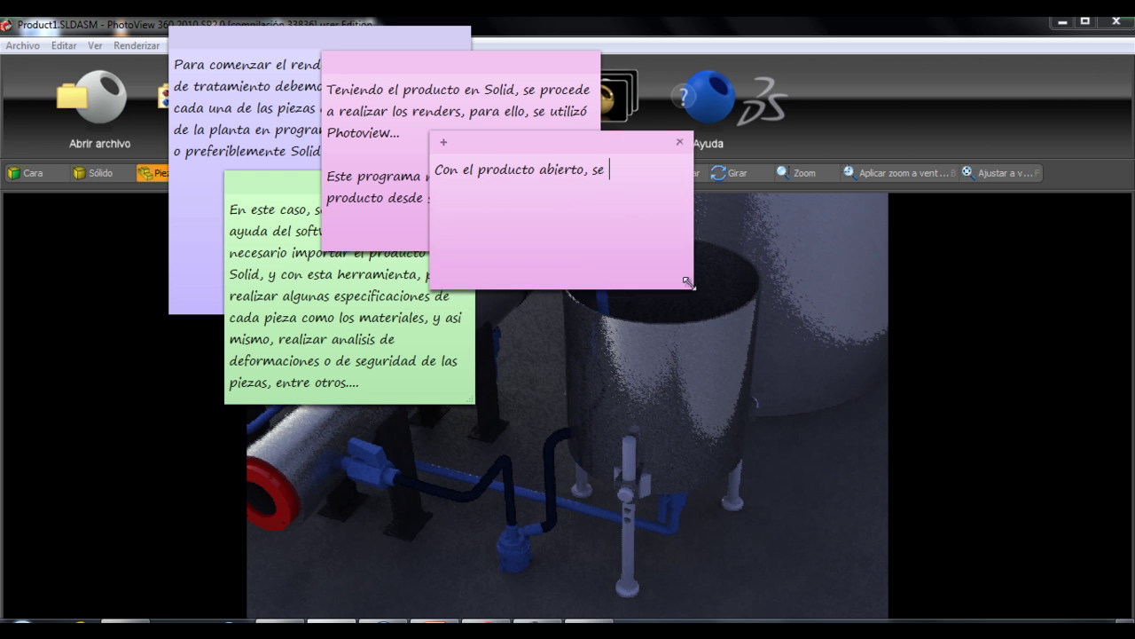
Finish the note about adjusting positions, zoom, views, appearances and materials.
text(pue)
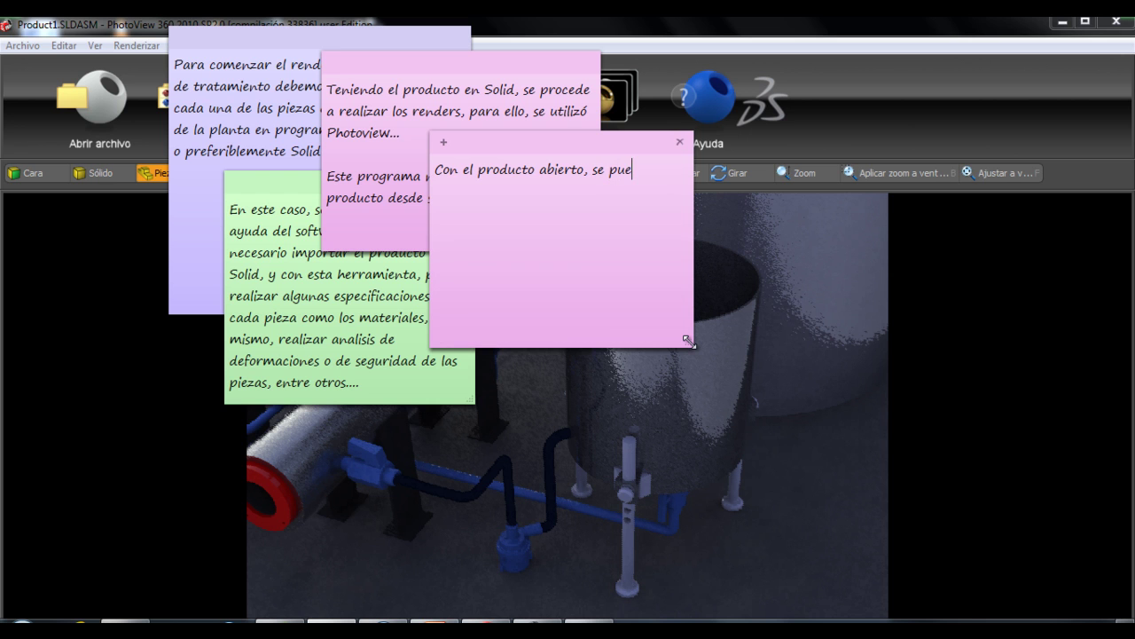
text(mpezar a jugar con las posiciones, el zom)
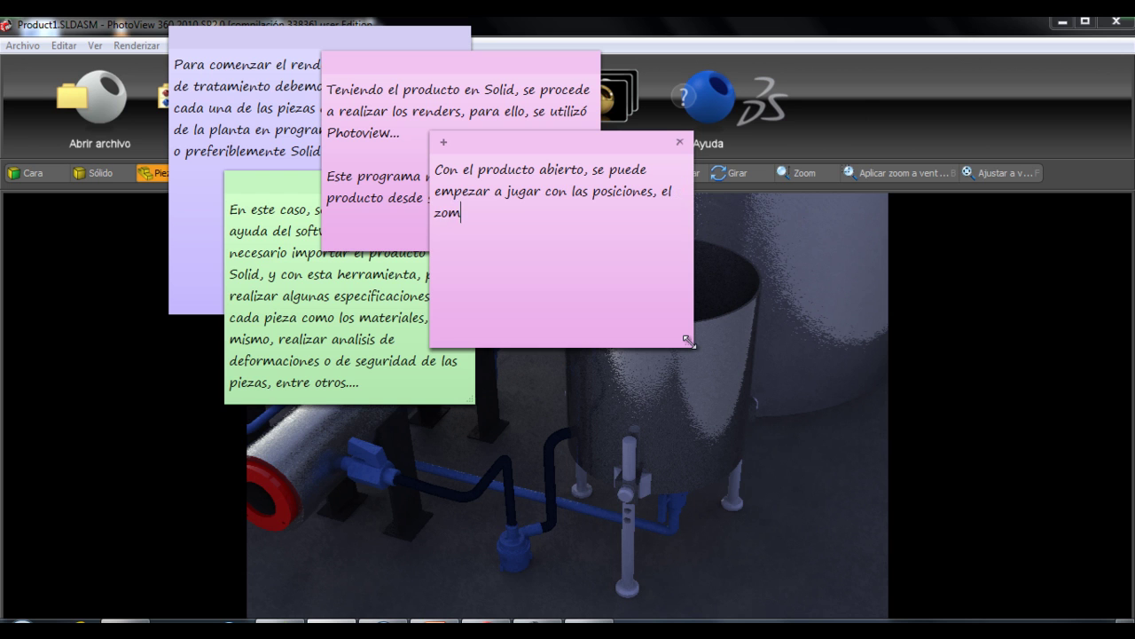
text(om, )
text(las vista)
text(, las )
text(aparie)
key(BackSpace)
text(n)
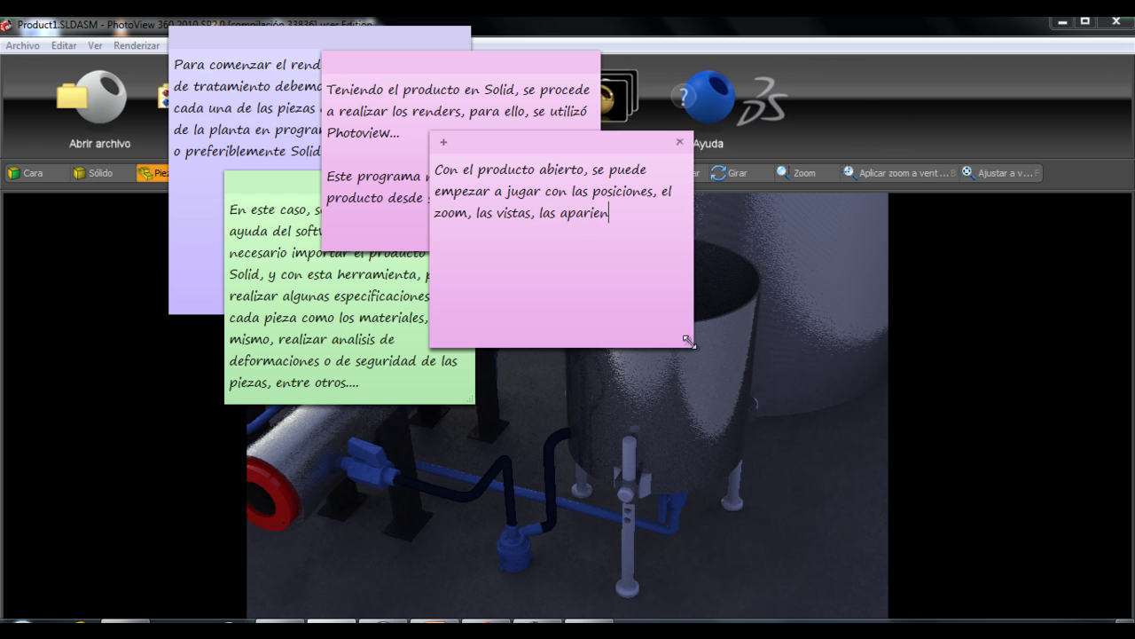
text(cias, mater)
text(iales, etc....)
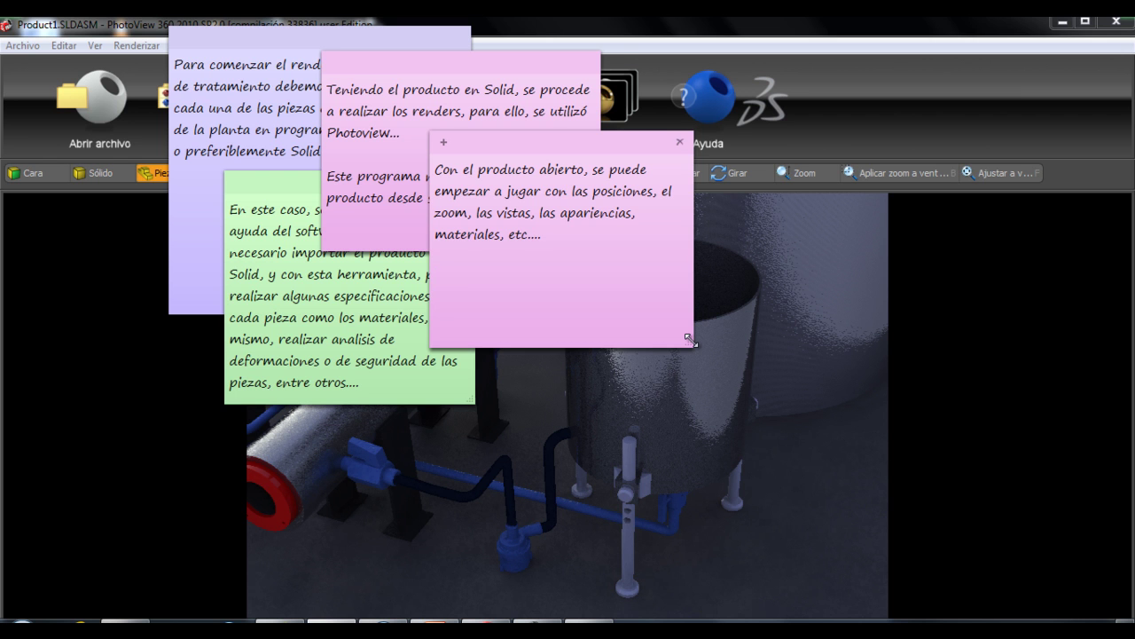
click(866, 266)
Fit the whole plant assembly in view, zoom in closer, and open the Apariencias library.
click(995, 173)
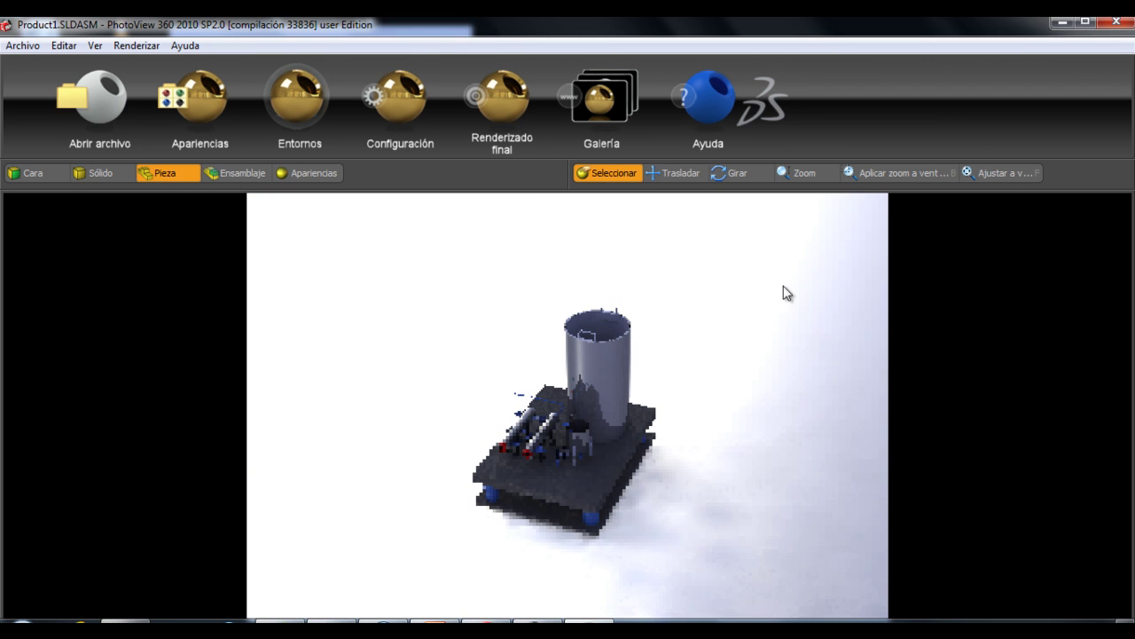
click(812, 177)
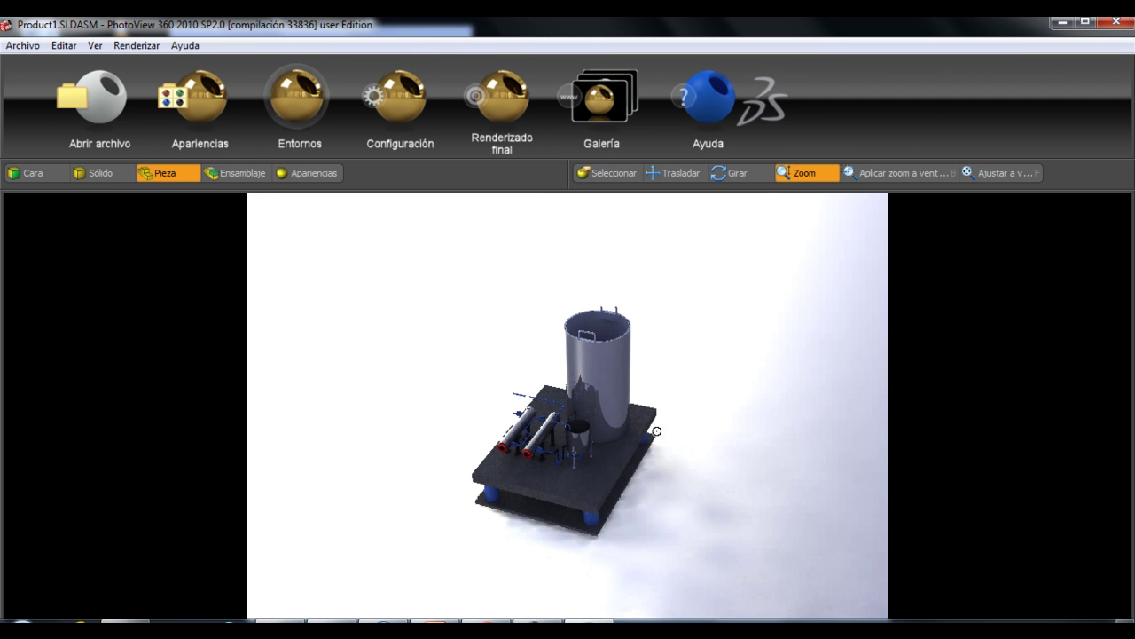
scroll(657, 431, down, 2)
scroll(657, 432, down, 2)
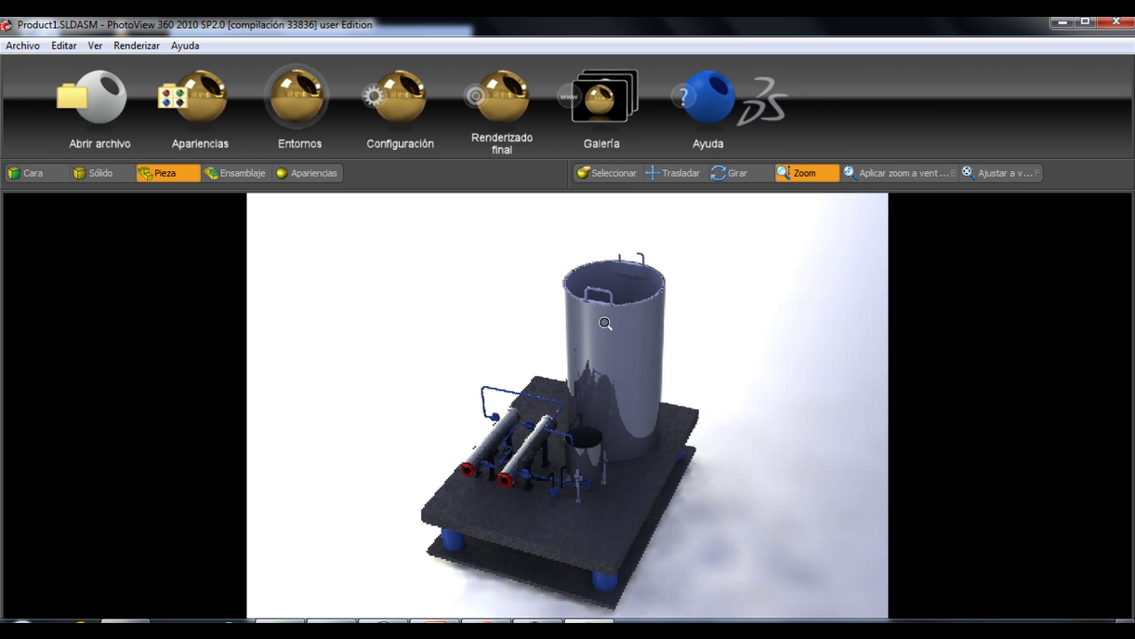
scroll(604, 363, down, 1)
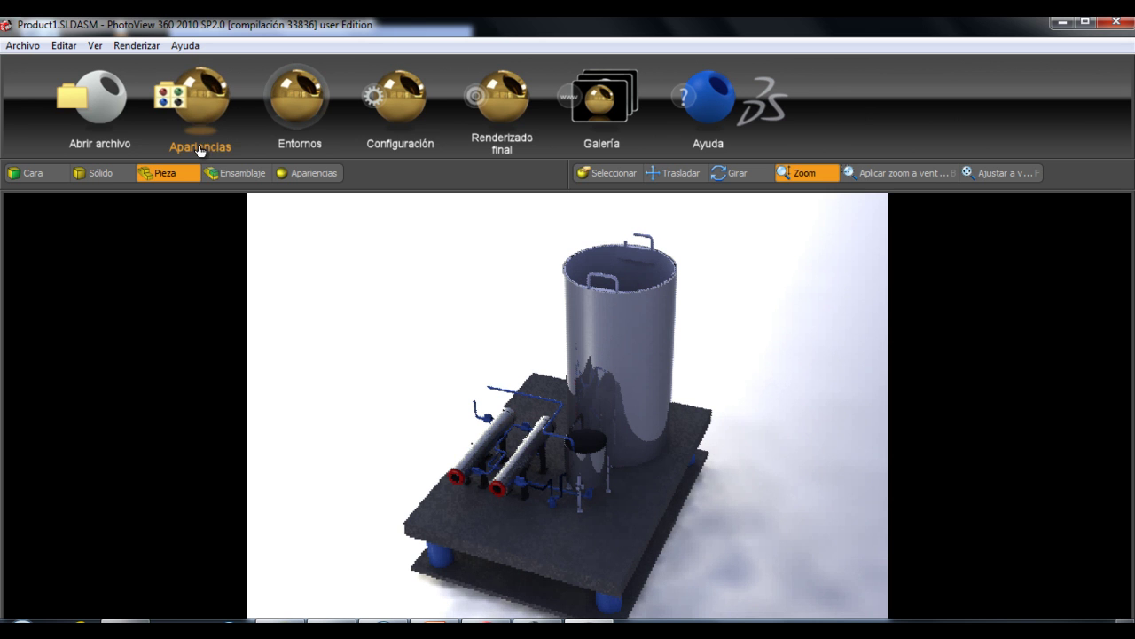
click(199, 104)
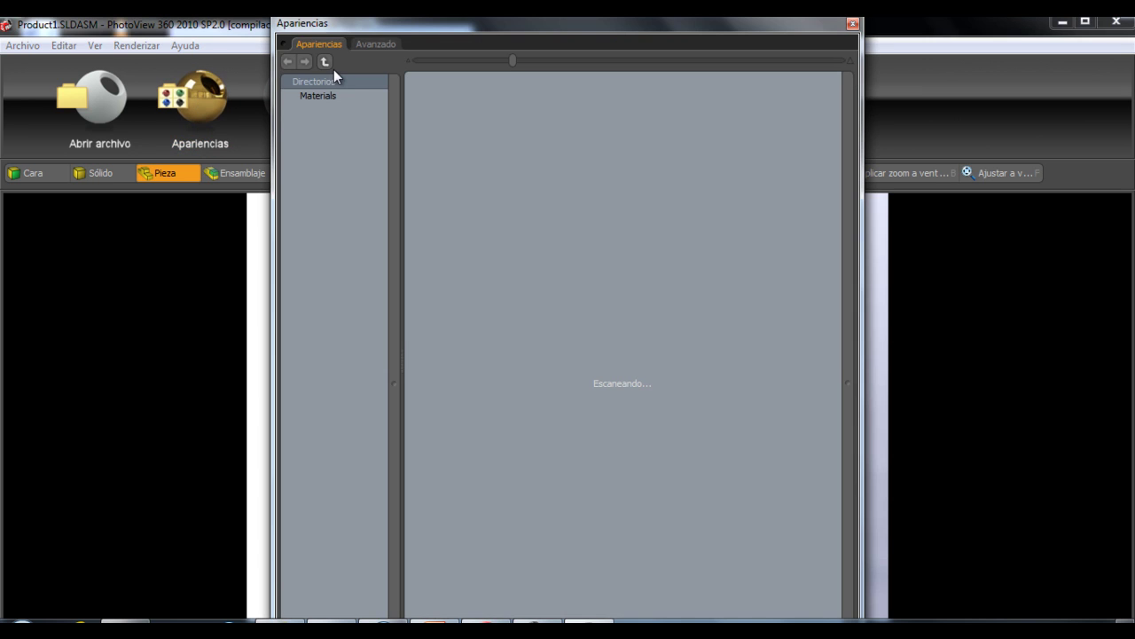
Reposition the Apariencias window and browse the metal category to the steel appearances.
drag(409, 23, 65, 36)
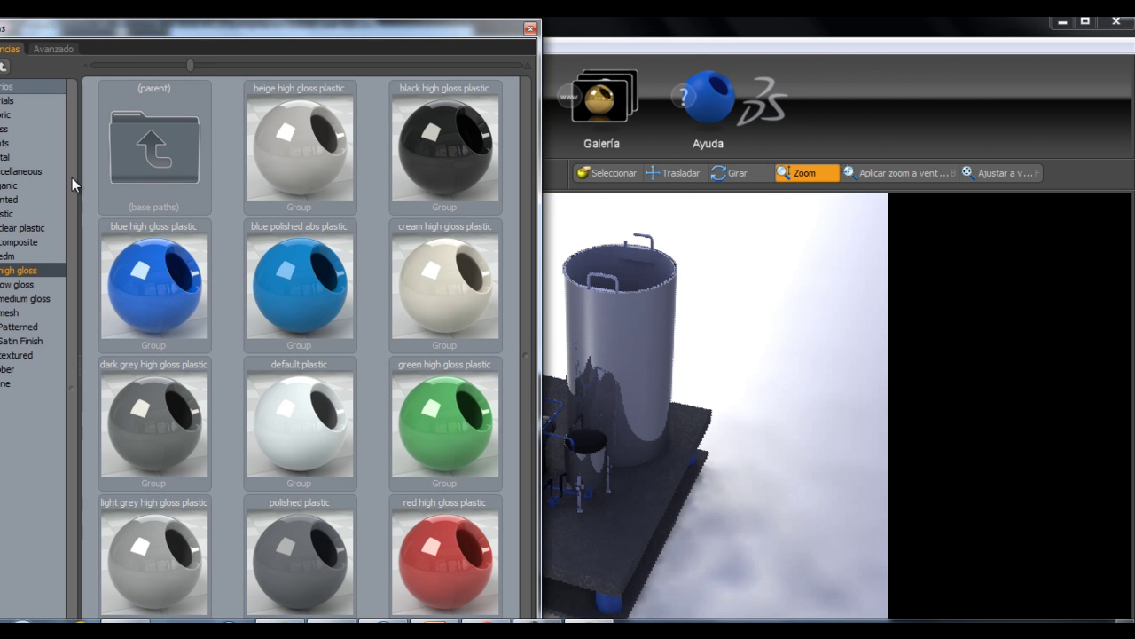
drag(112, 26, 168, 29)
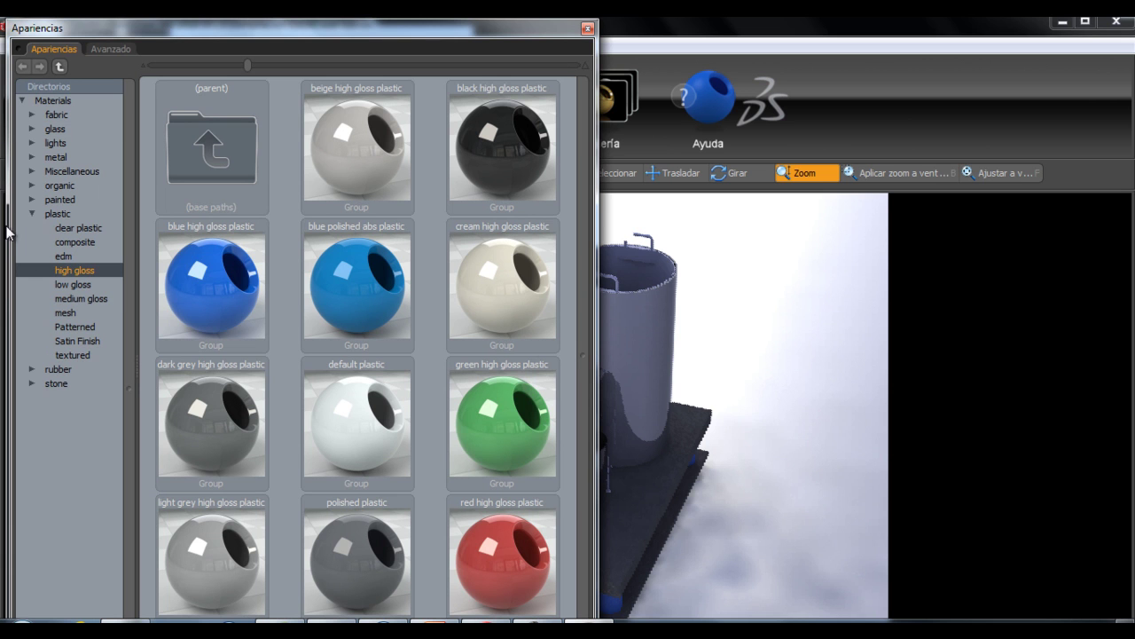
click(30, 214)
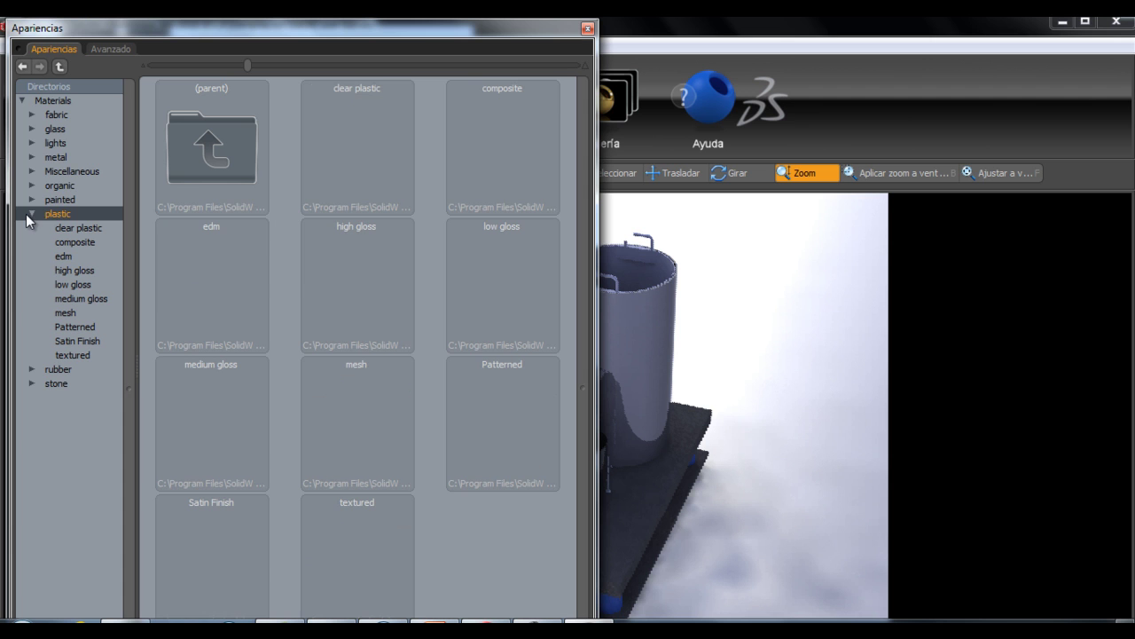
click(37, 156)
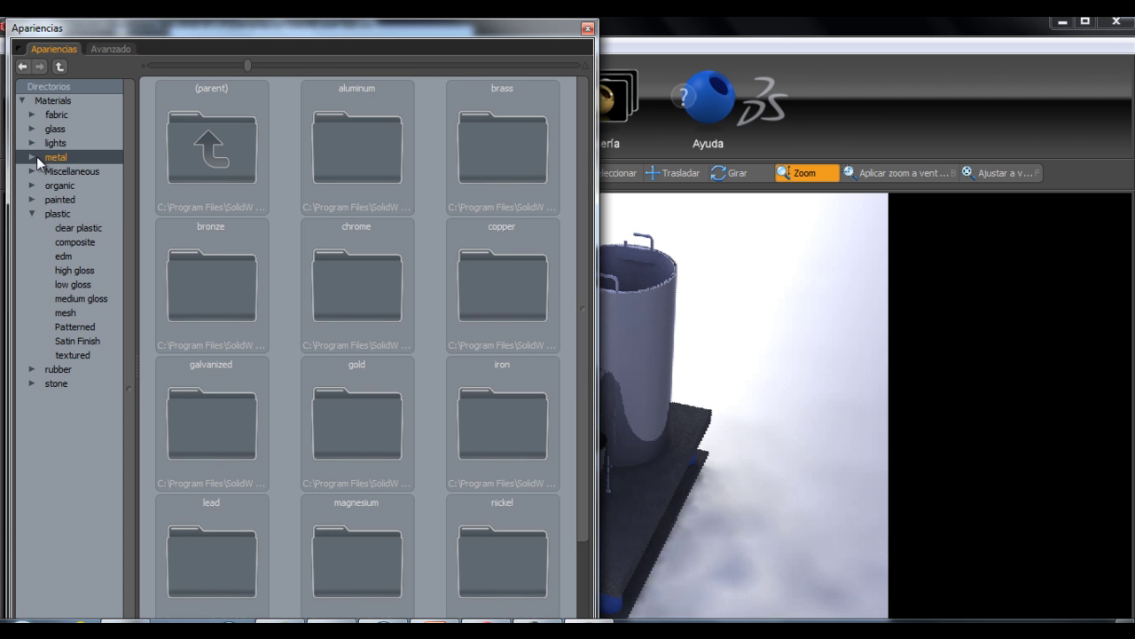
click(32, 157)
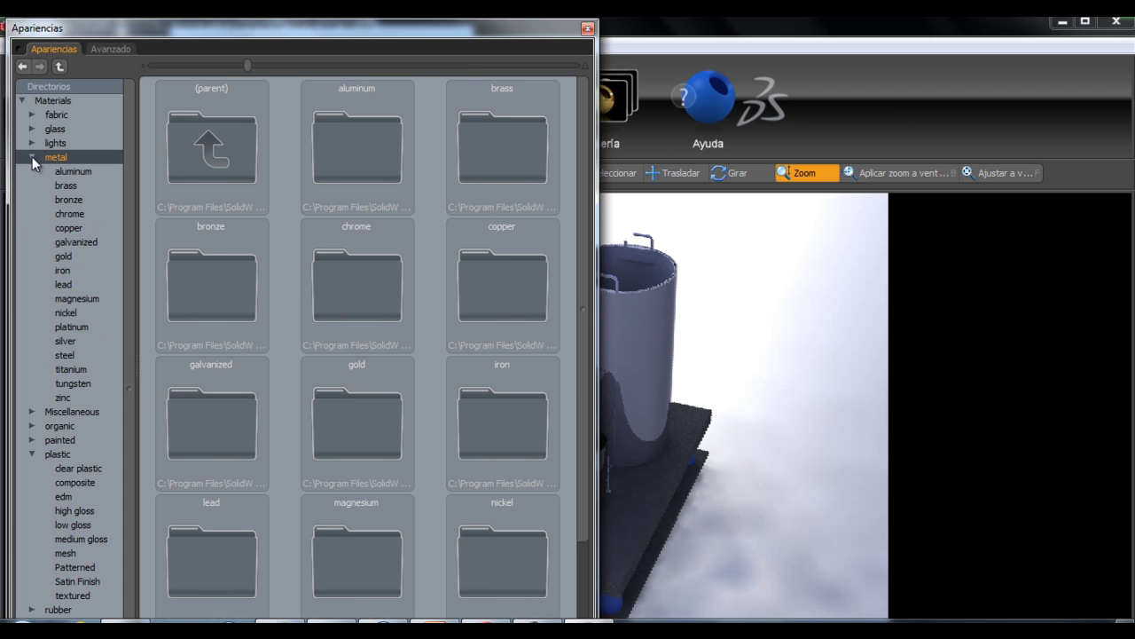
click(62, 354)
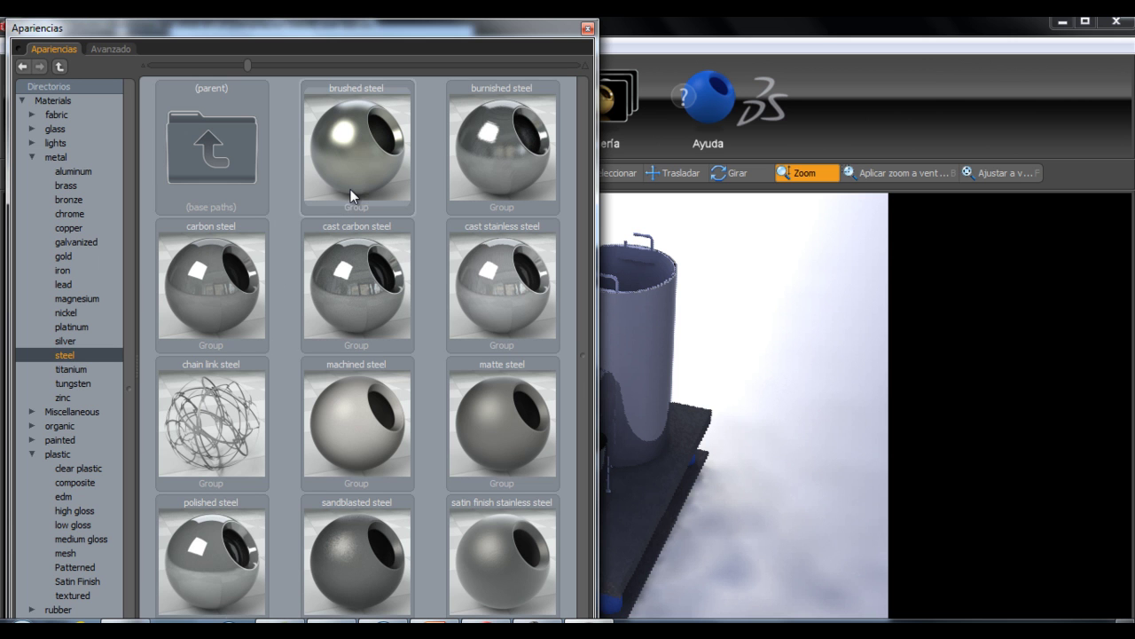
Apply brushed steel to the model, close the library, and zoom in slightly.
drag(370, 149, 607, 288)
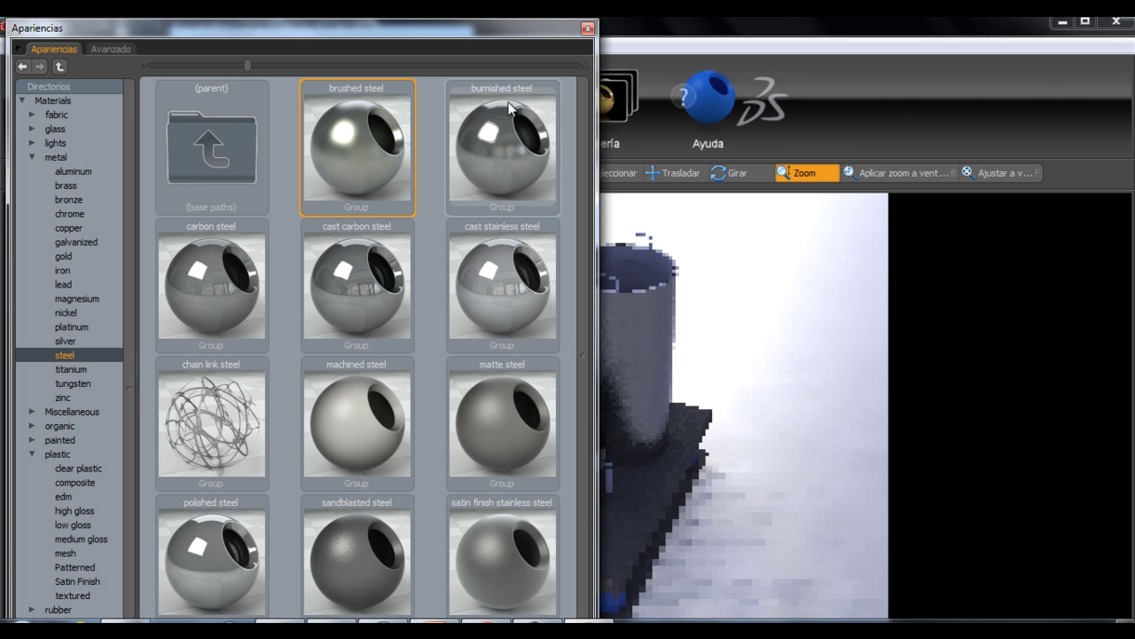
click(588, 29)
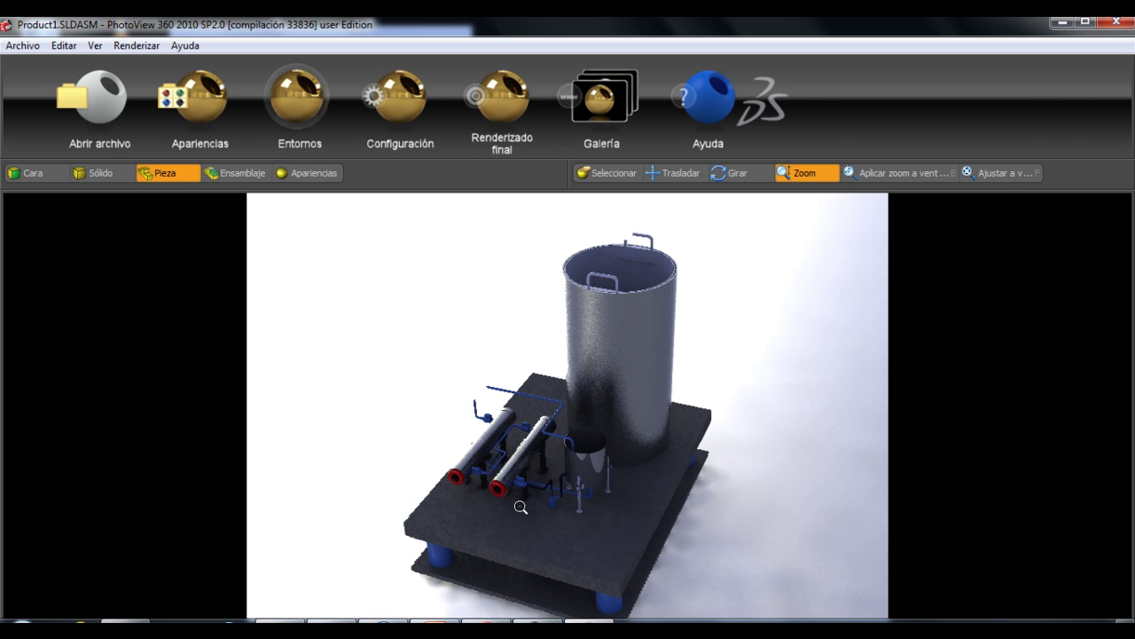
scroll(520, 506, down, 3)
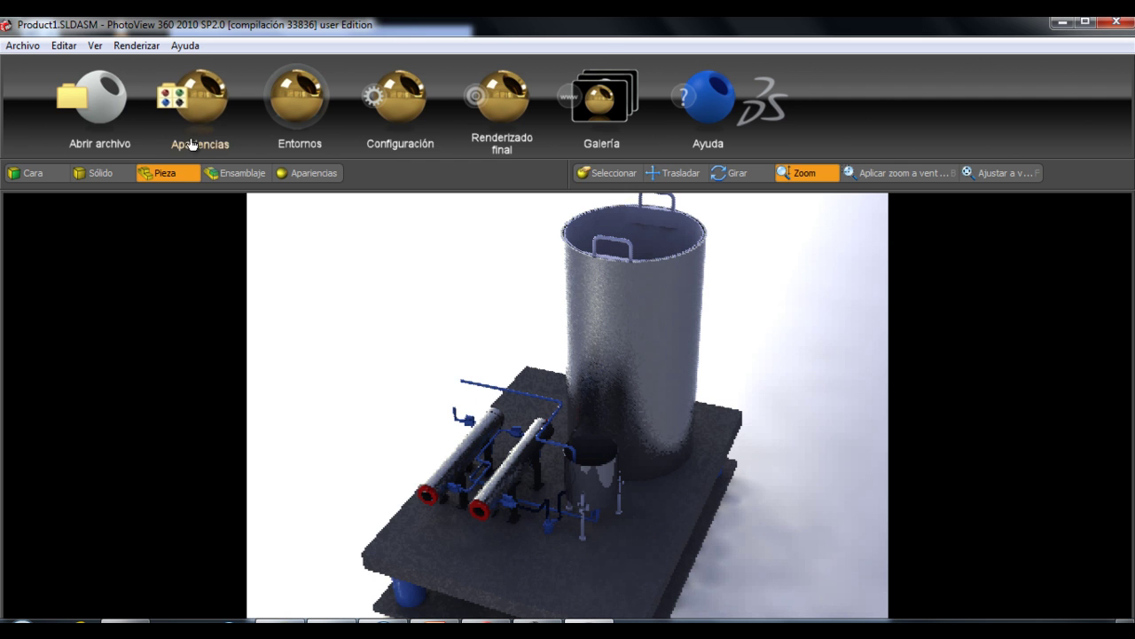
Reopen the appearances library and browse to stone > architectural > ceramic tile.
click(181, 105)
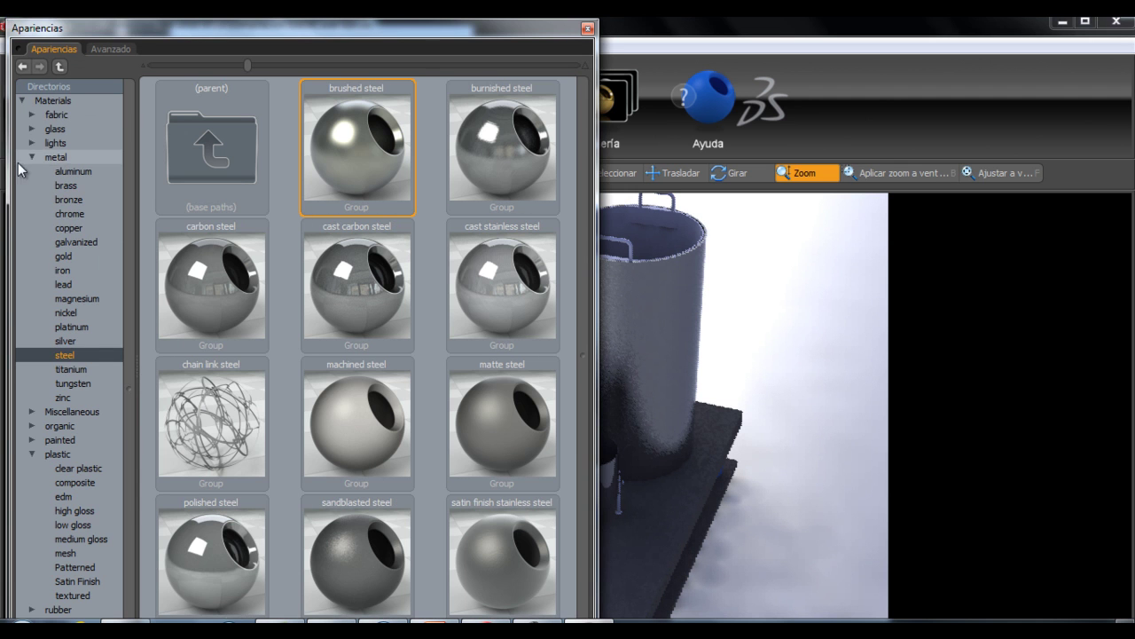
click(34, 156)
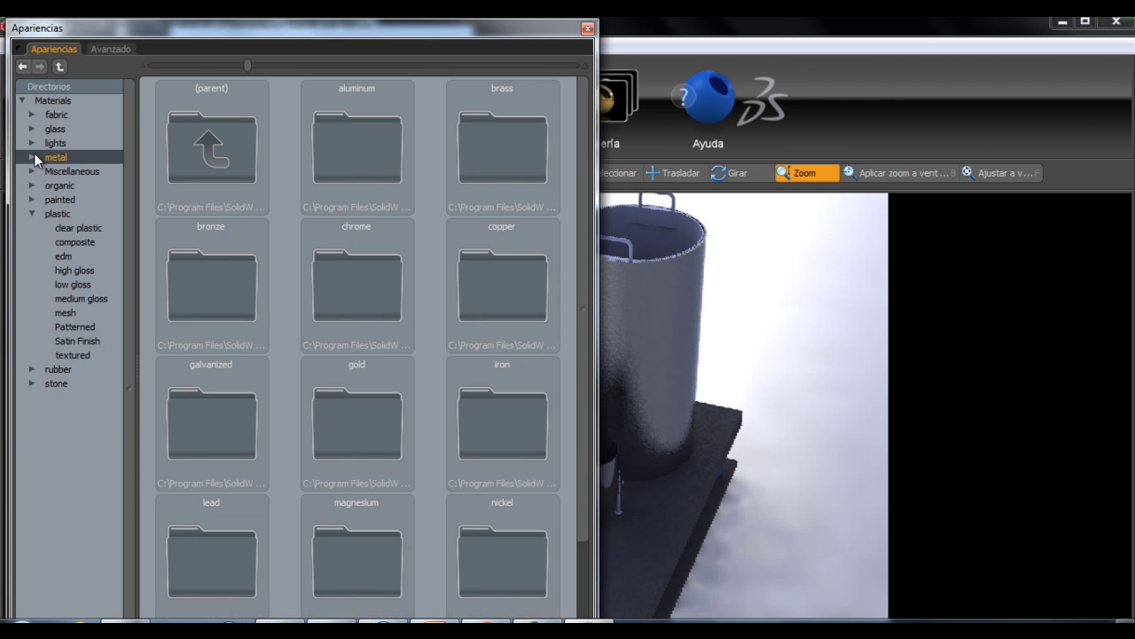
click(30, 214)
click(31, 226)
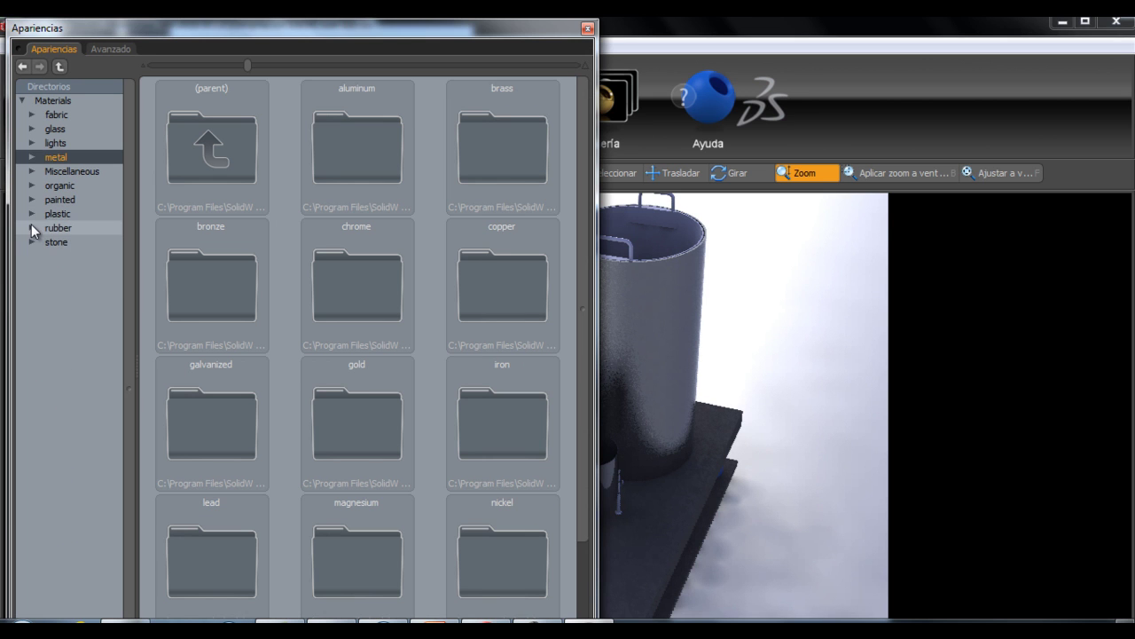
click(32, 226)
click(31, 242)
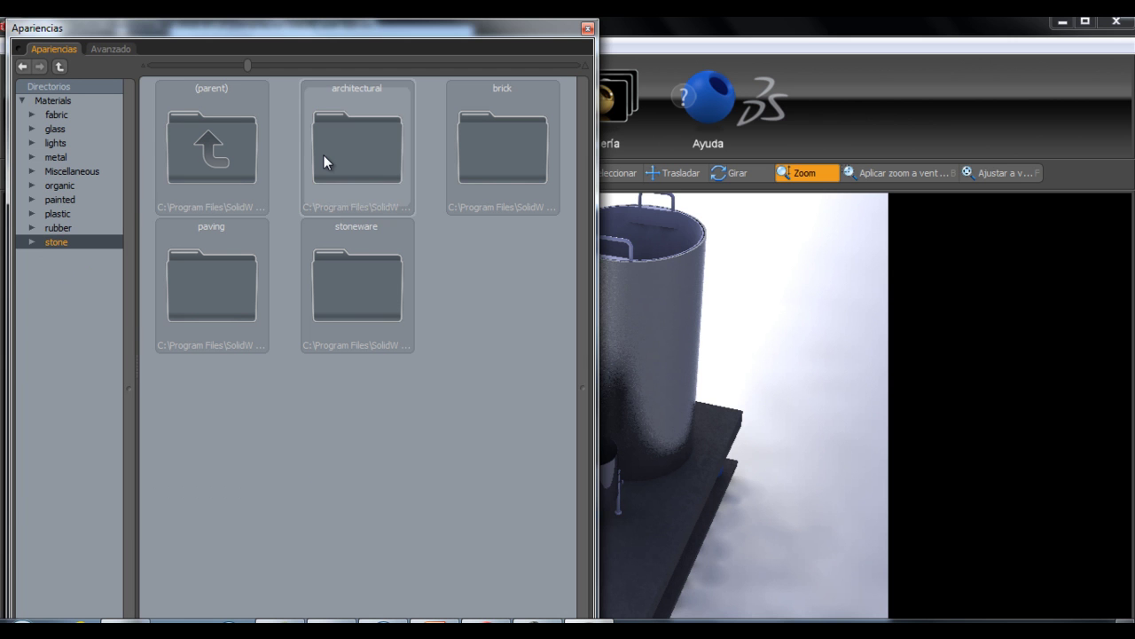
double_click(323, 157)
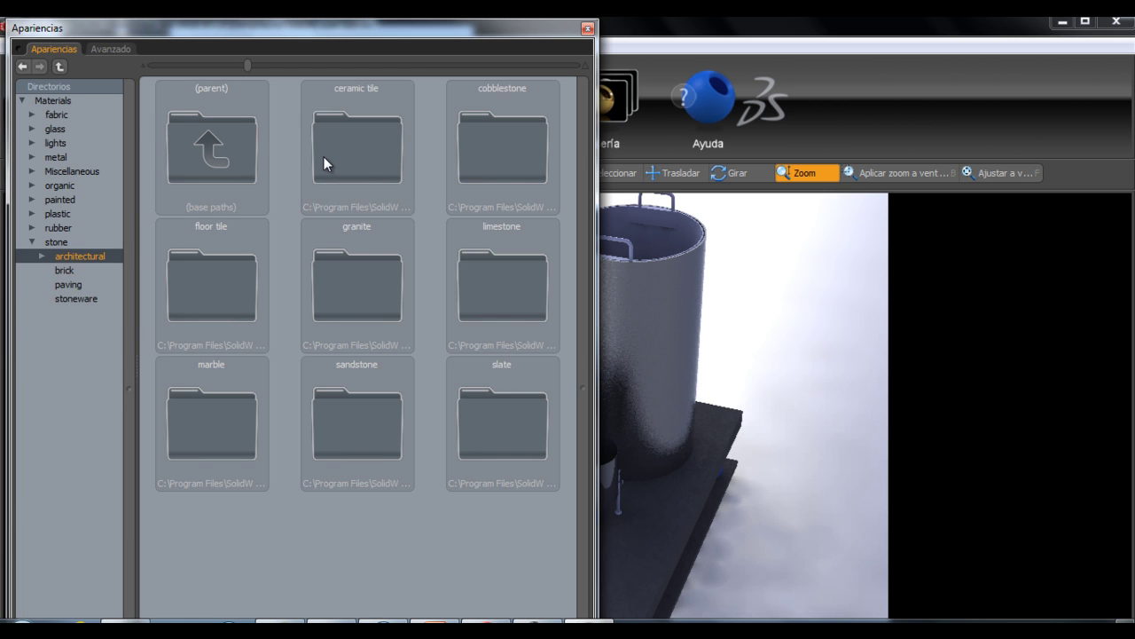
double_click(368, 160)
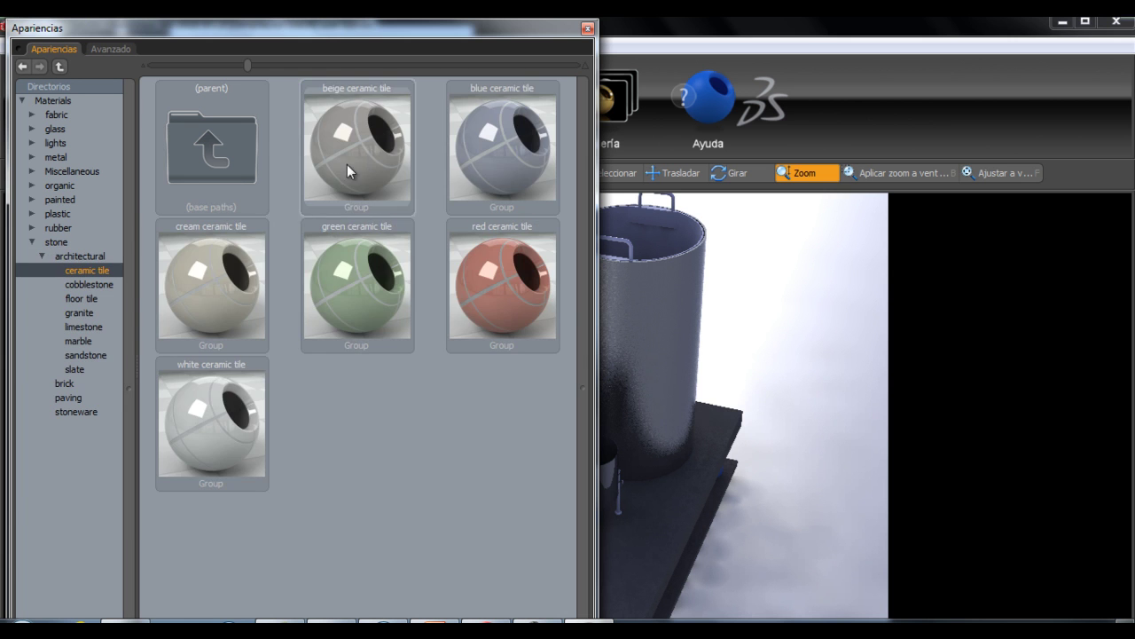
Apply cream ceramic tile to the platform base, close the library, and zoom out.
mouse_move(220, 271)
mouse_down()
mouse_move(407, 309)
mouse_move(736, 505)
mouse_up()
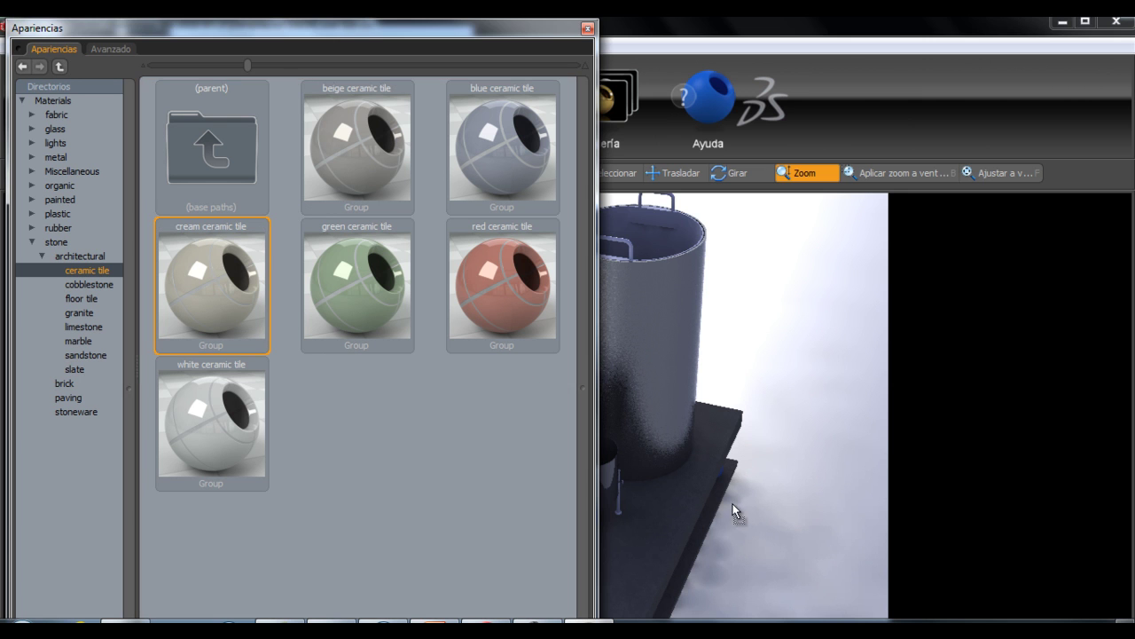
drag(662, 524, 655, 523)
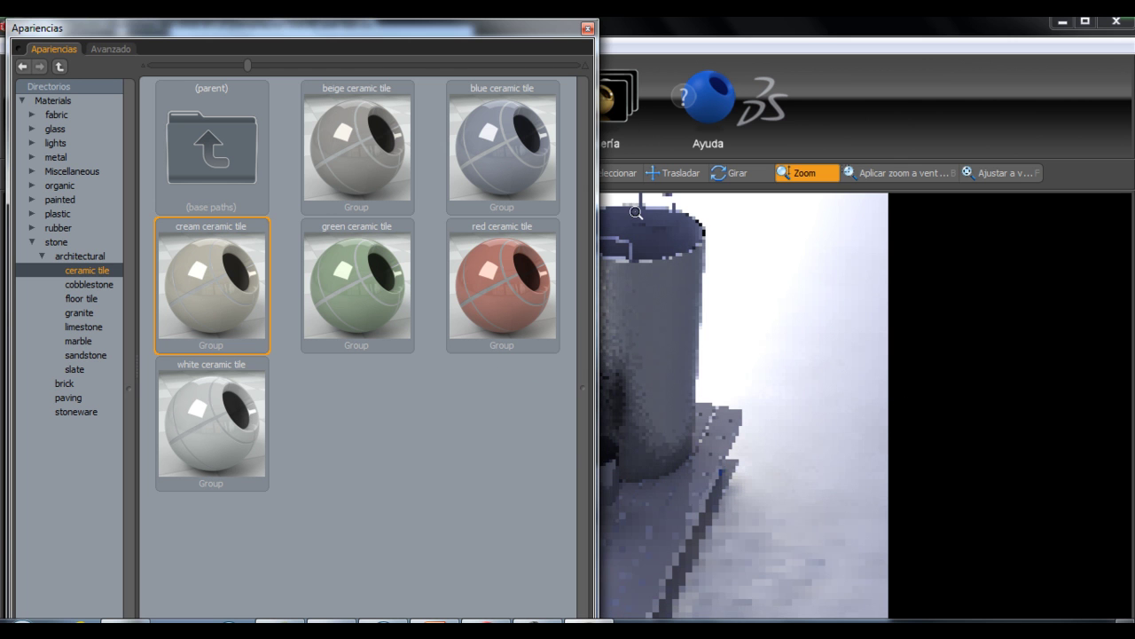
click(587, 29)
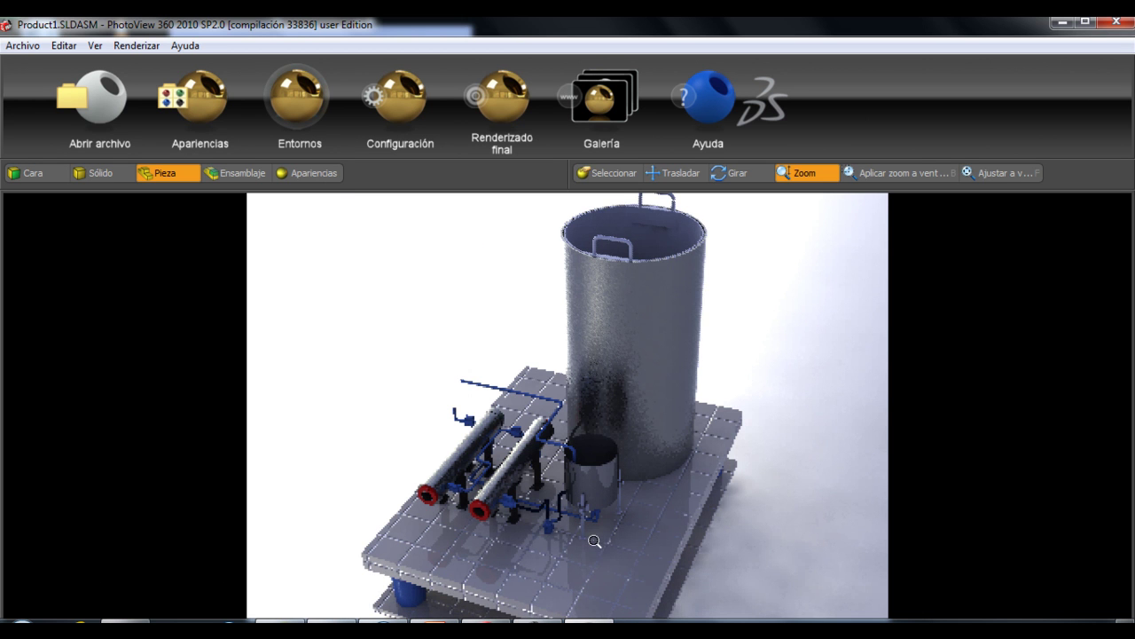
drag(592, 534, 831, 390)
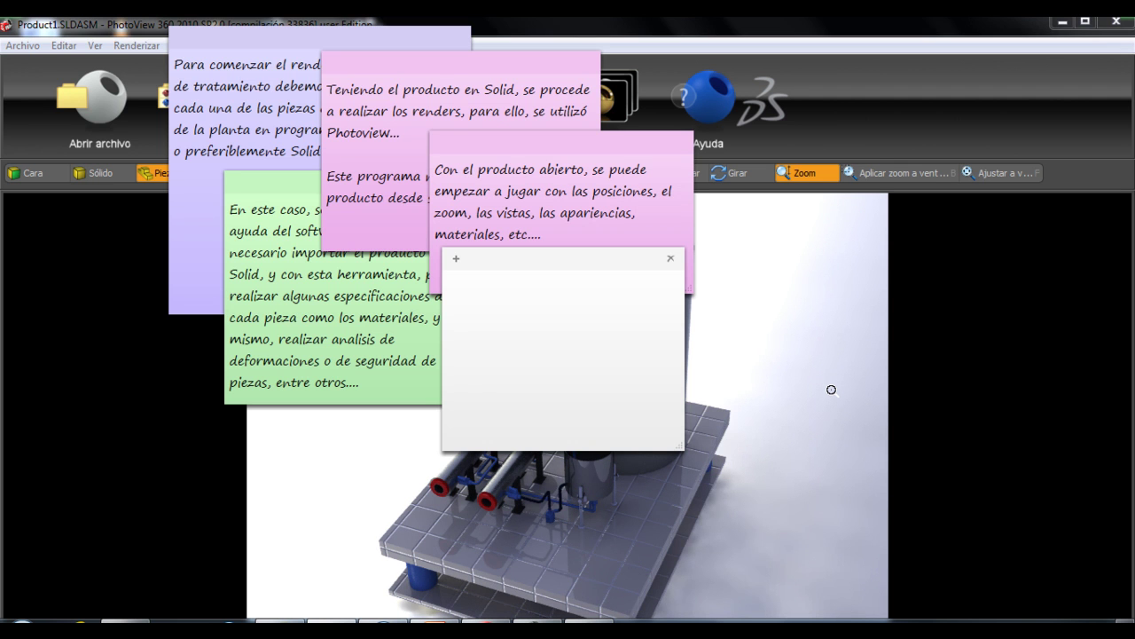
Write a note that the final rendering follows once the desired appearance and materials are chosen.
text(Cuando se tienen)
key(BackSpace)
text(la apare)
key(BackSpace)
text(ia deseada, )
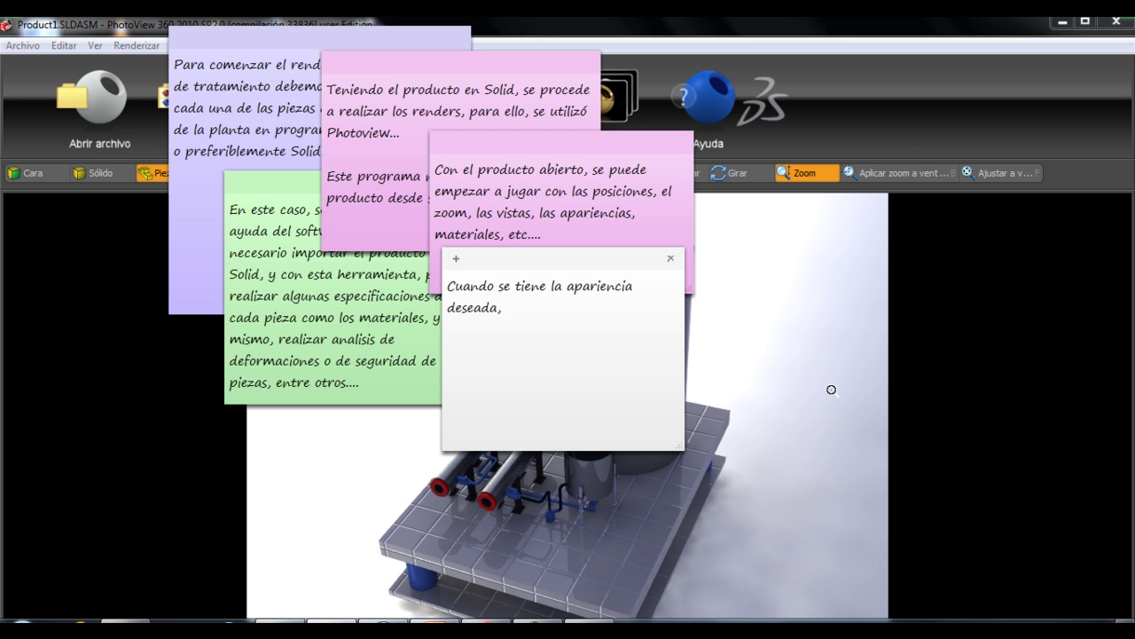
text(segun los)
text( materiales escog)
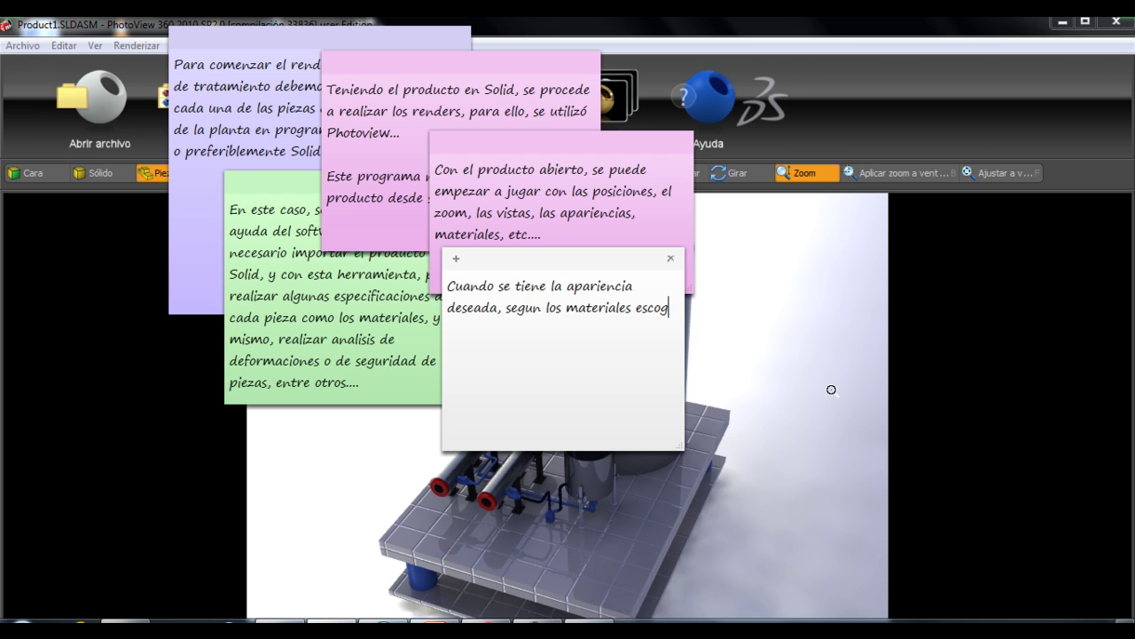
text(idos,)
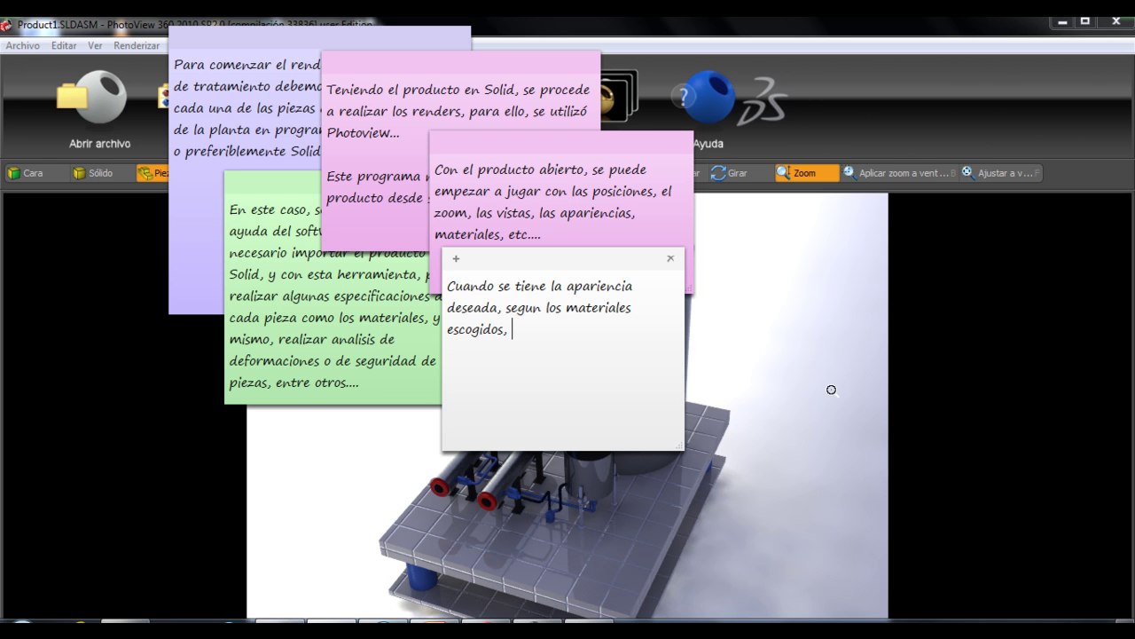
text( y demas, se )
text(procede )
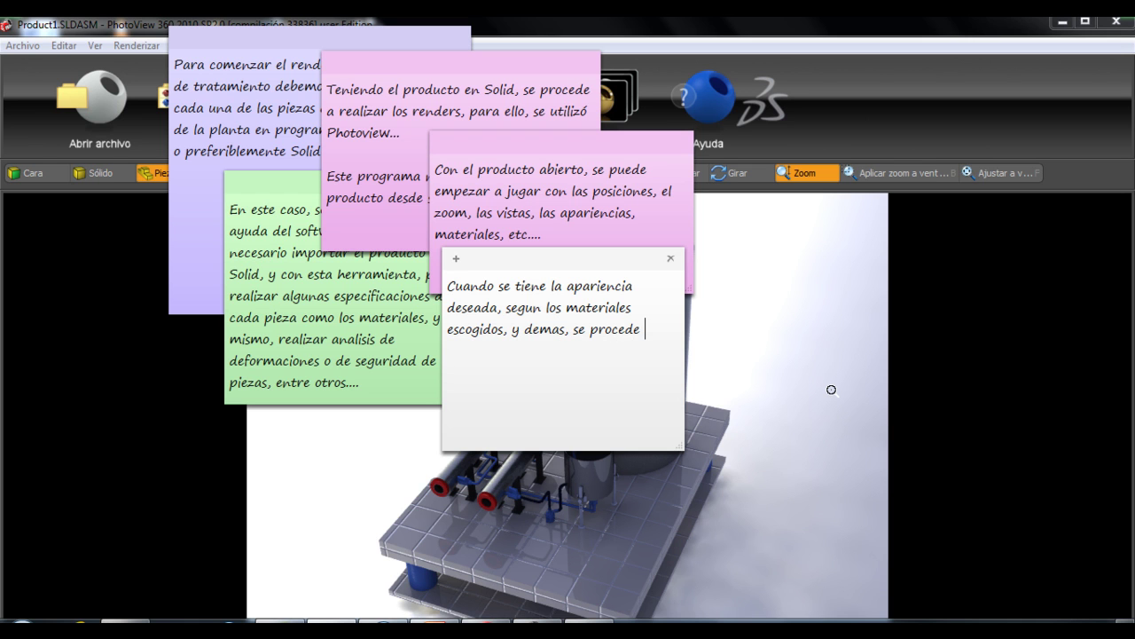
text(a realizar )
text(el re)
text(nderizado final....)
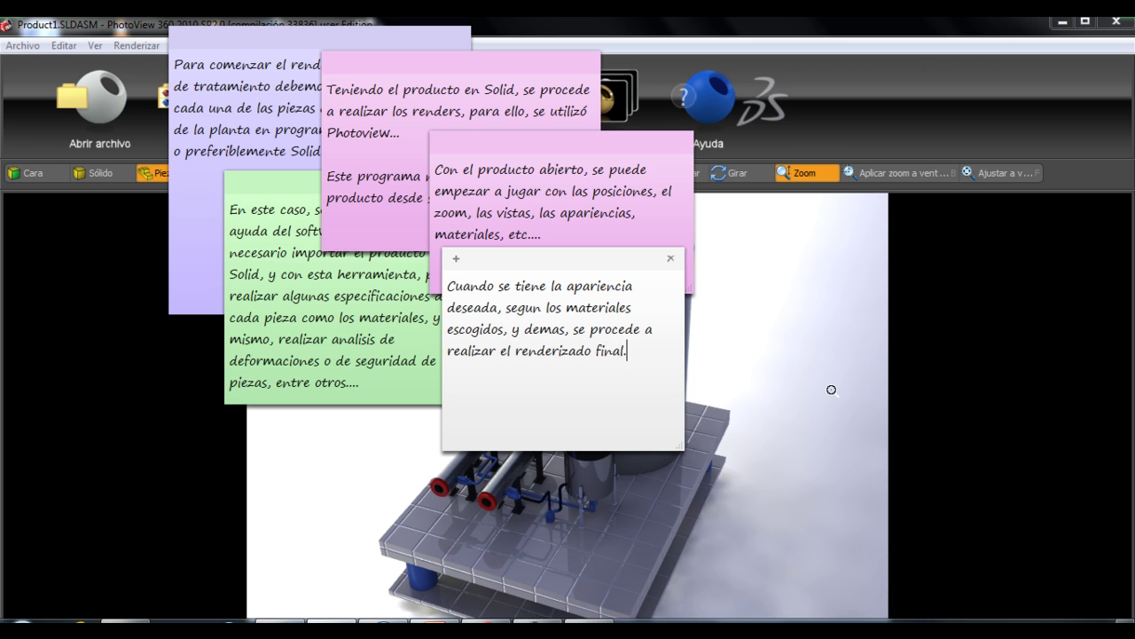
click(793, 312)
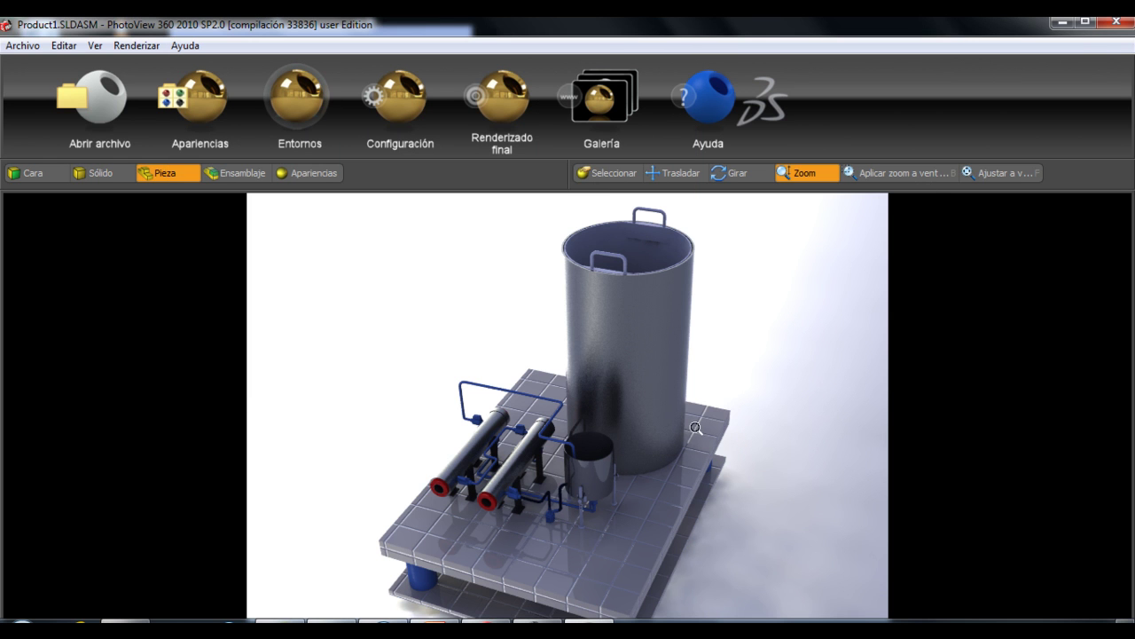
Zoom and pan to frame the filter pipes and tiled platform, then run the final render.
scroll(696, 430, down, 2)
scroll(689, 527, down, 1)
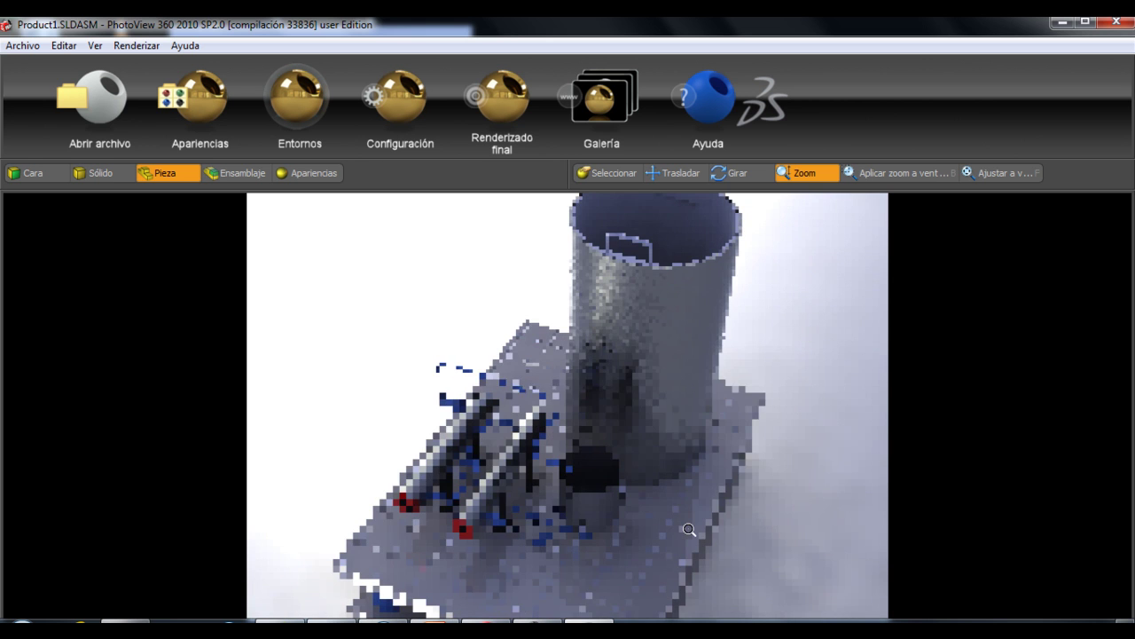
scroll(689, 529, down, 1)
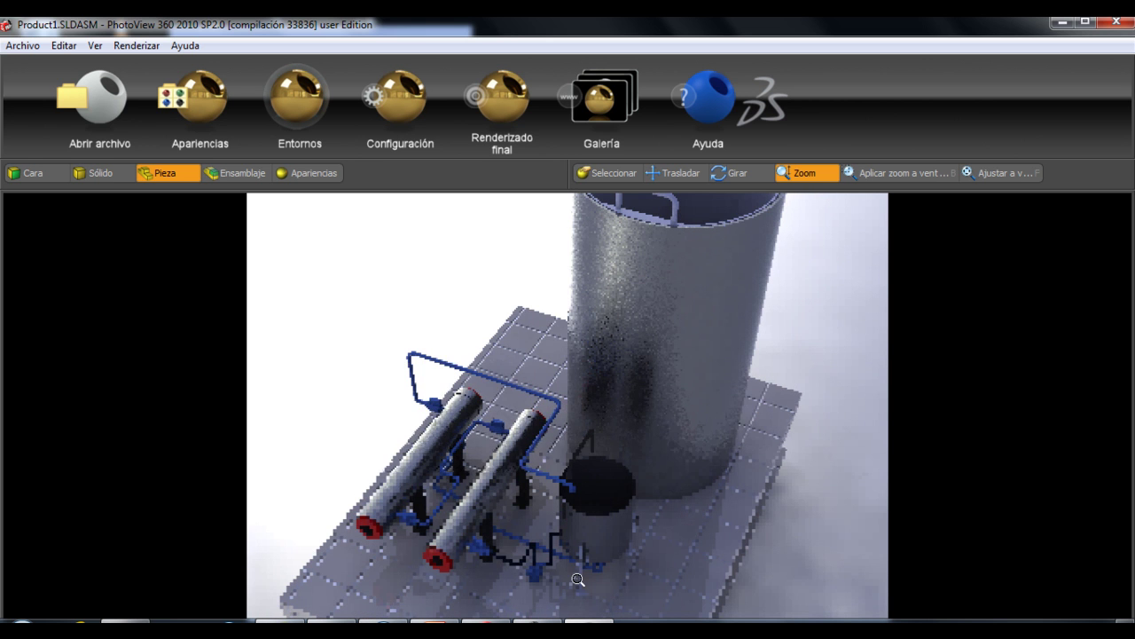
click(667, 174)
mouse_move(636, 354)
mouse_down()
mouse_move(660, 296)
mouse_move(607, 333)
mouse_up()
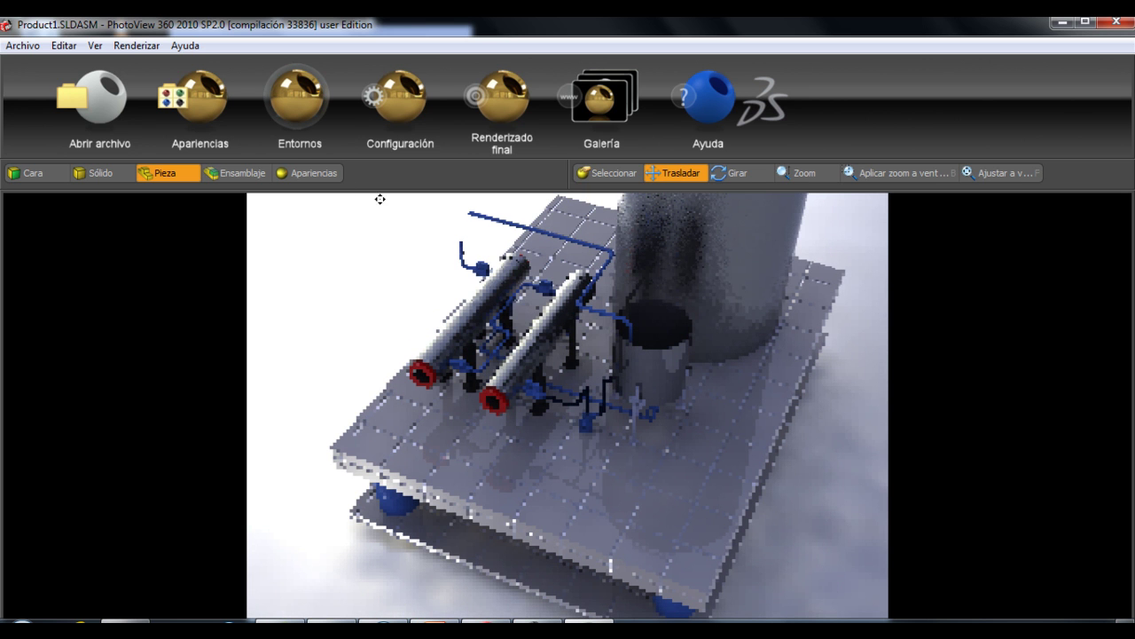
click(502, 114)
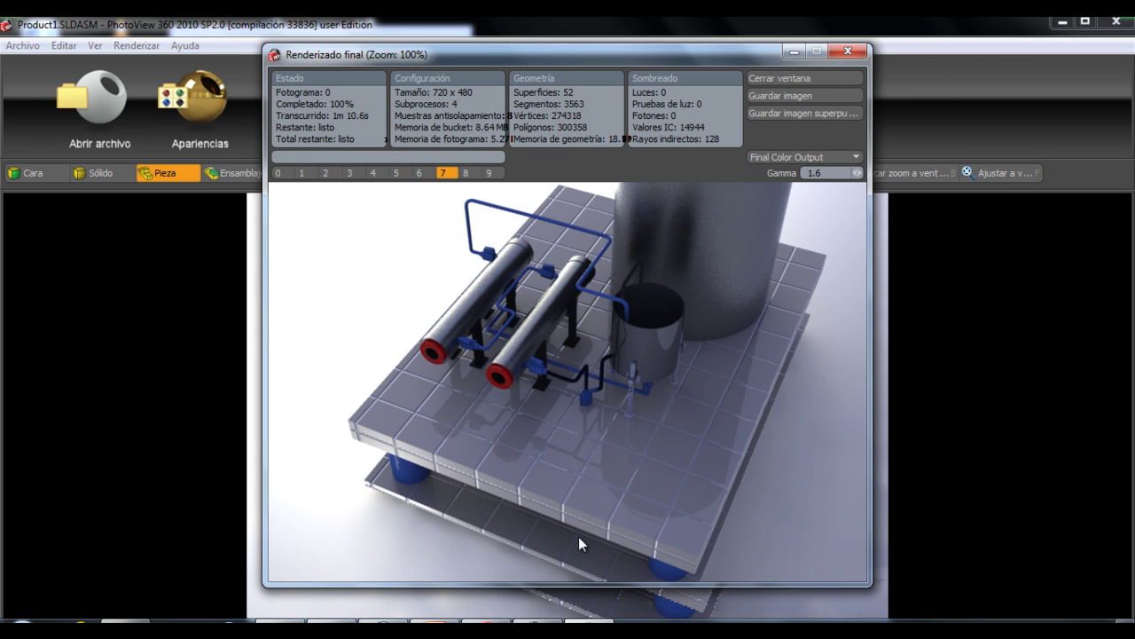
Note that rendering may take minutes depending on desired quality, ending with 'por ejemplo:'.
text(Es)
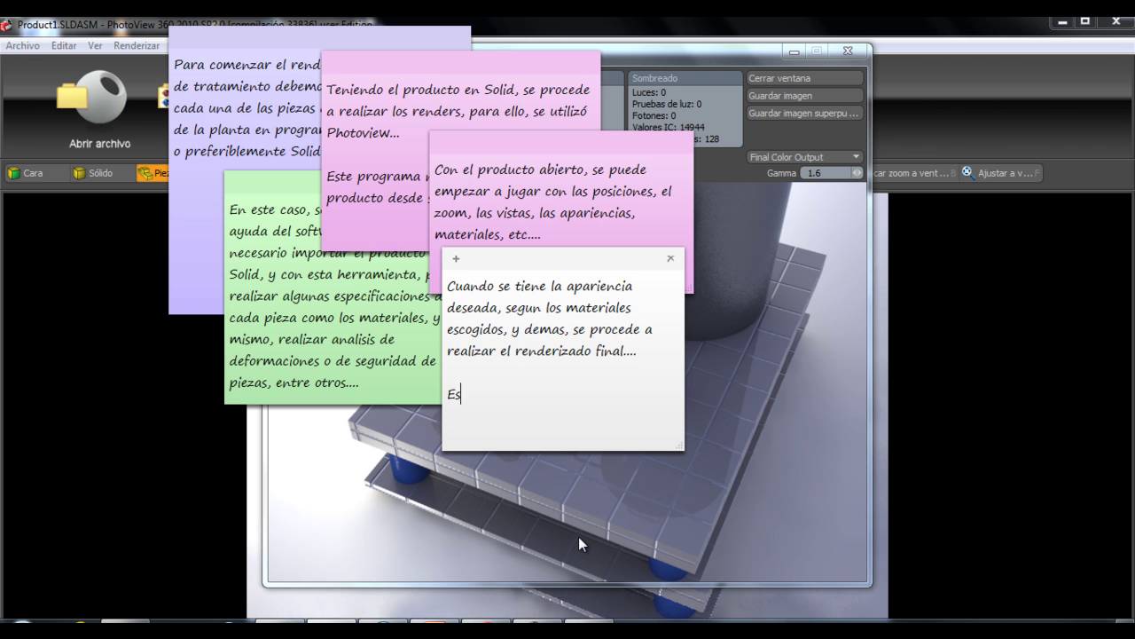
text(te renderizado puede demorar )
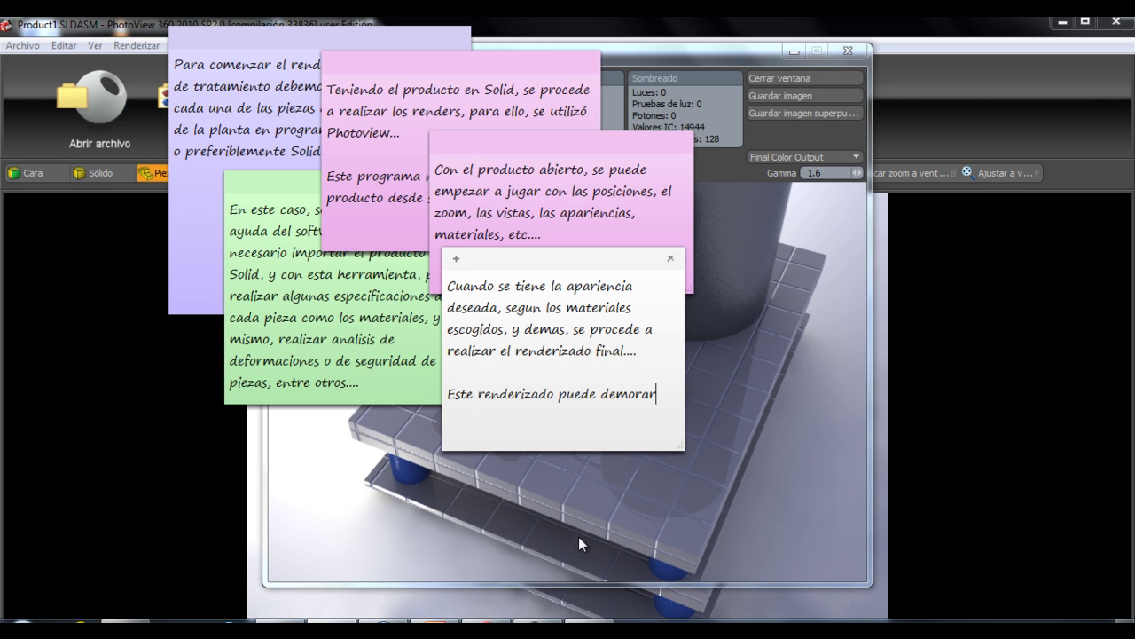
text(unos minutos, eso depende de la calidad de renderizado que se quiera)
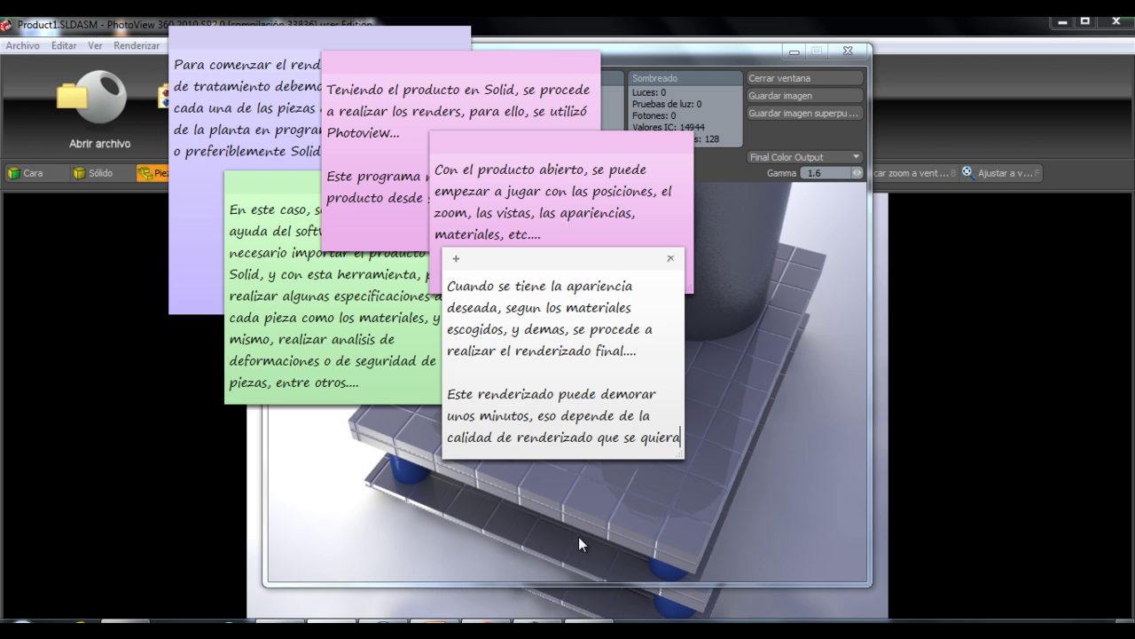
text( obtener)
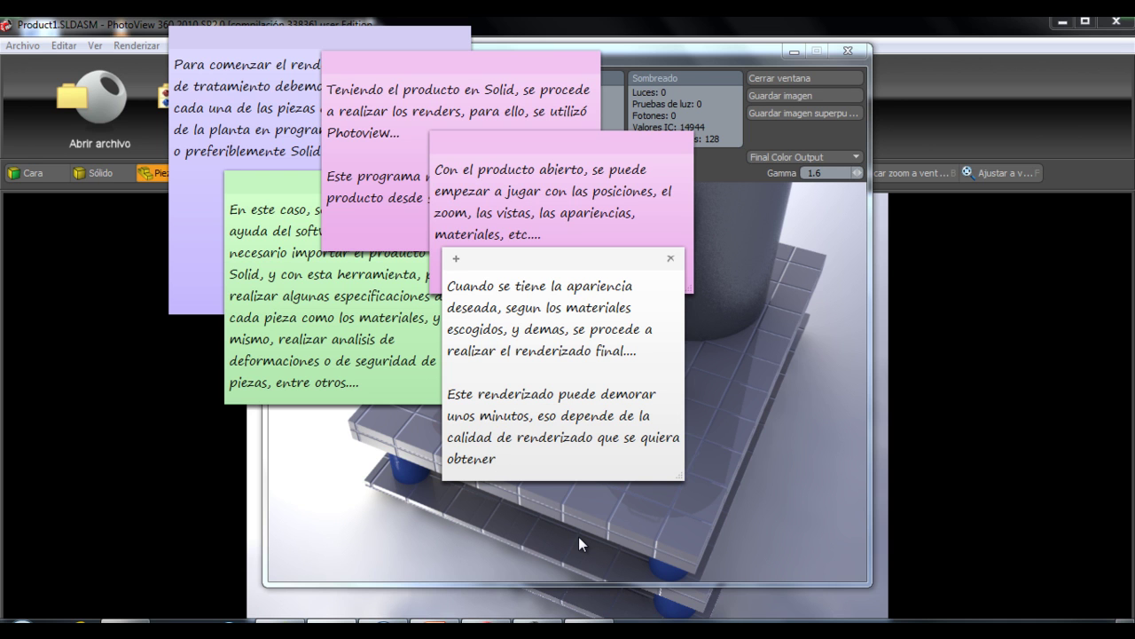
text(..... por ejemp)
key(BackSpace)
key(BackSpace)
key(BackSpace)
text(emplo:)
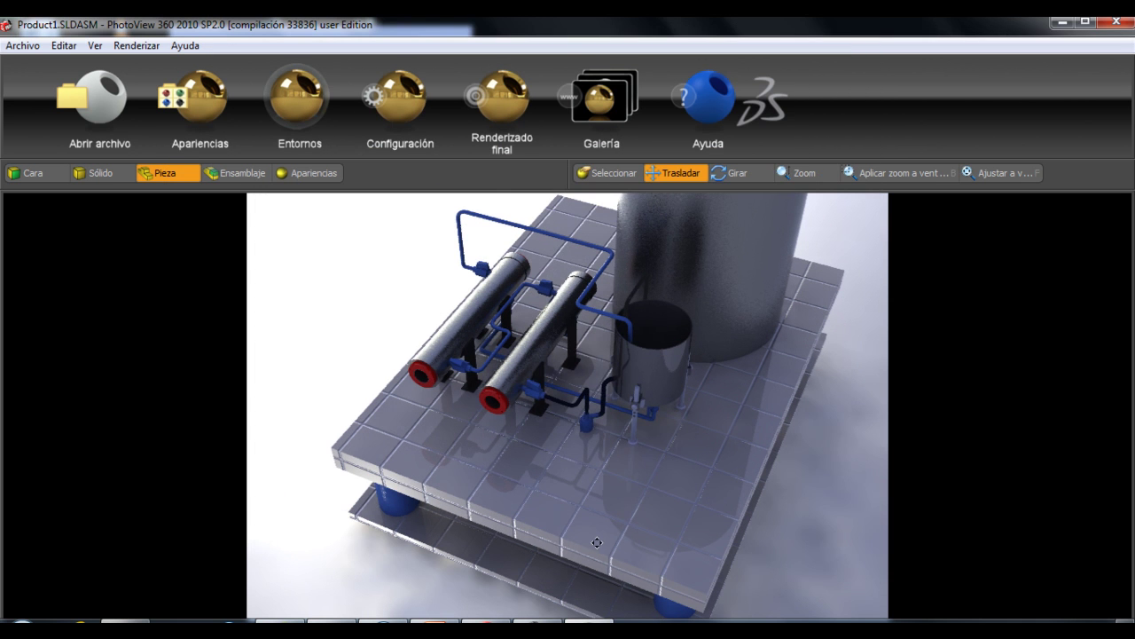
Set render quality to Calidad máxima and launch a new final render.
right_click(599, 505)
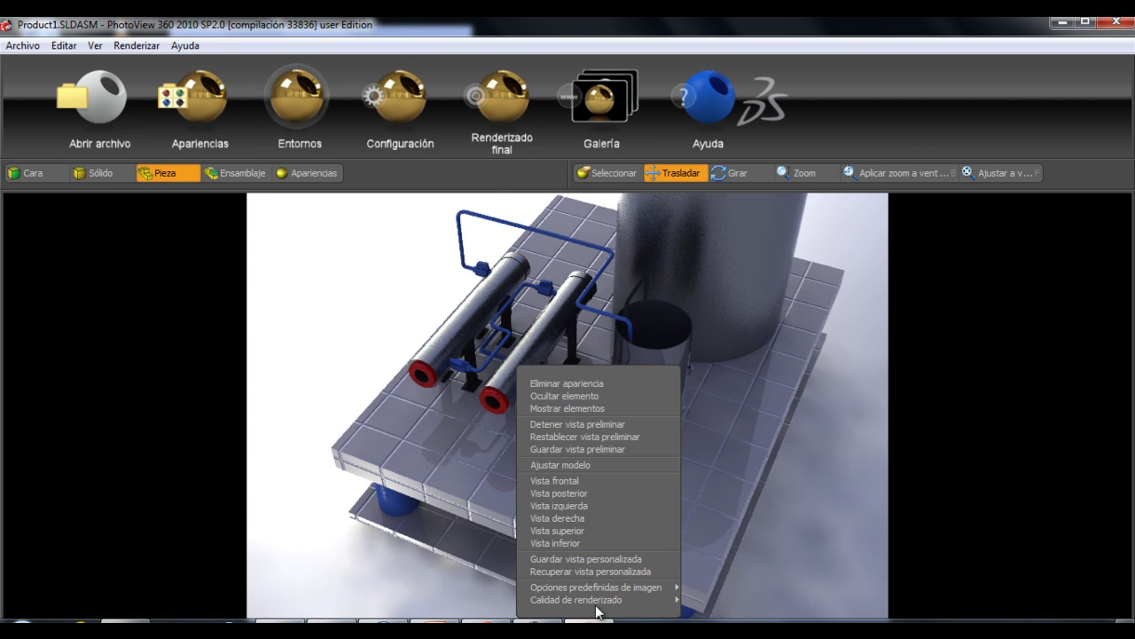
mouse_move(596, 599)
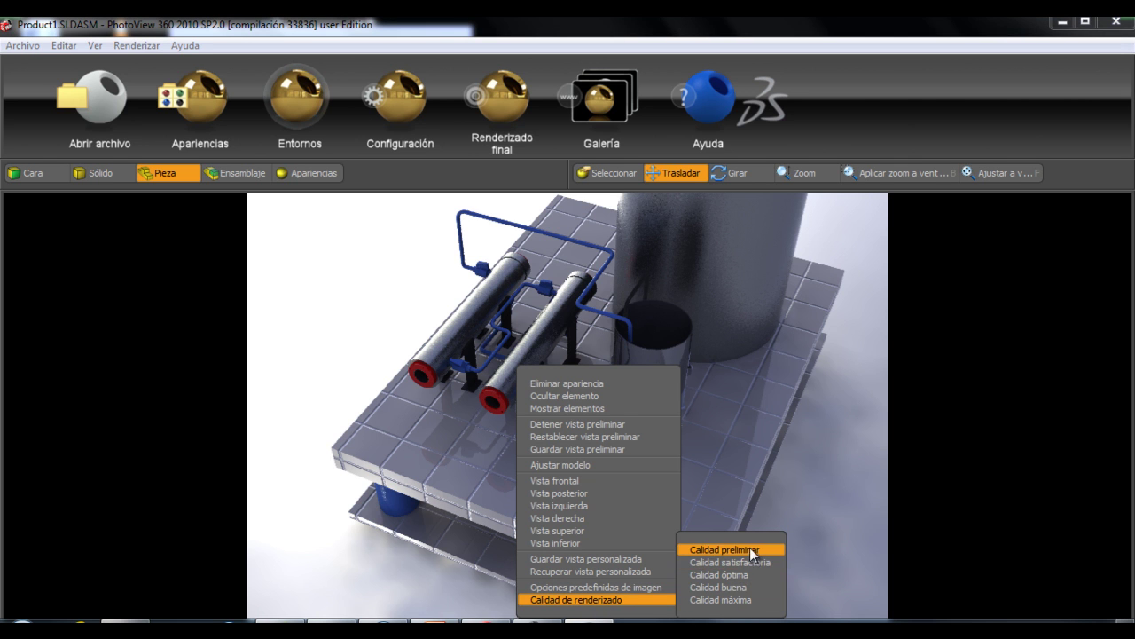
click(744, 600)
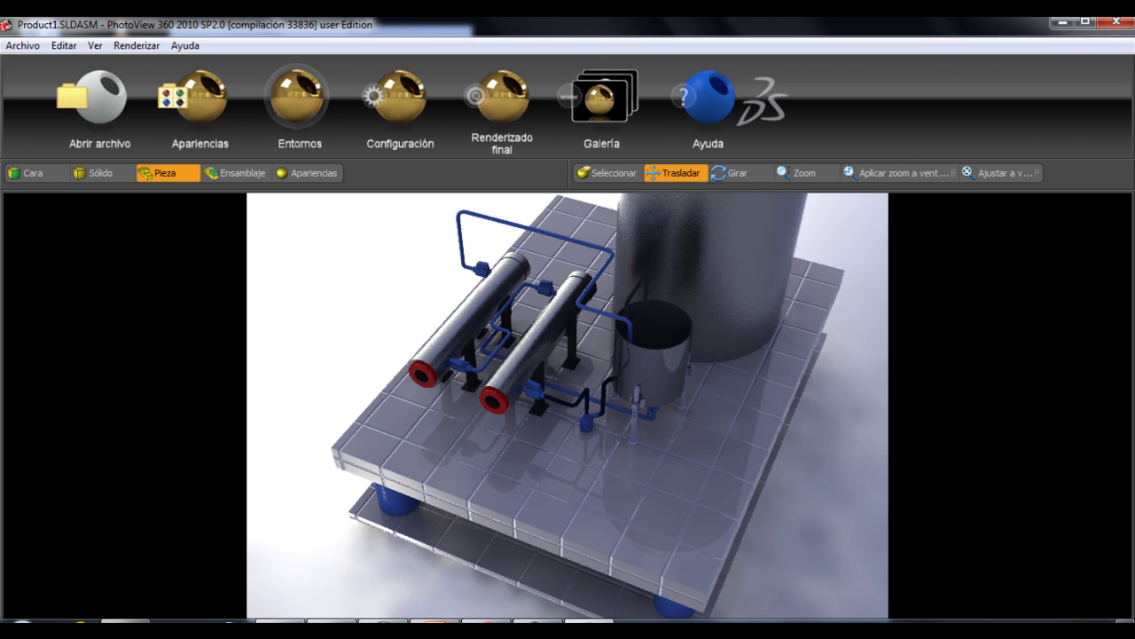
click(487, 127)
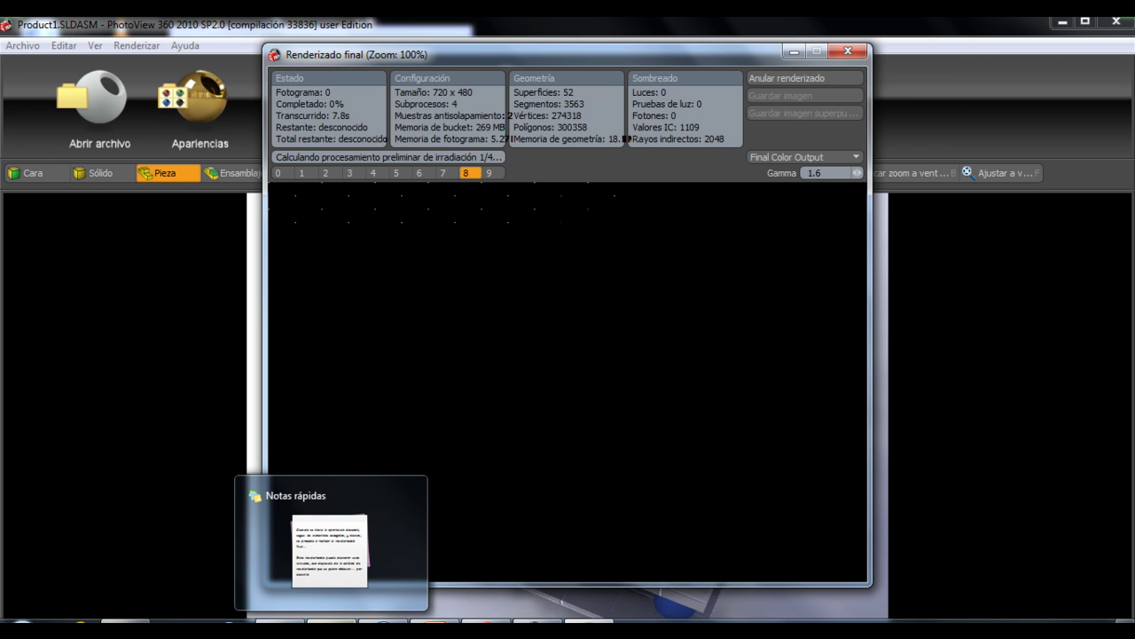
Add that this render quality takes a few more minutes, ending 'y ya veremos el resultado!!'.
click(330, 550)
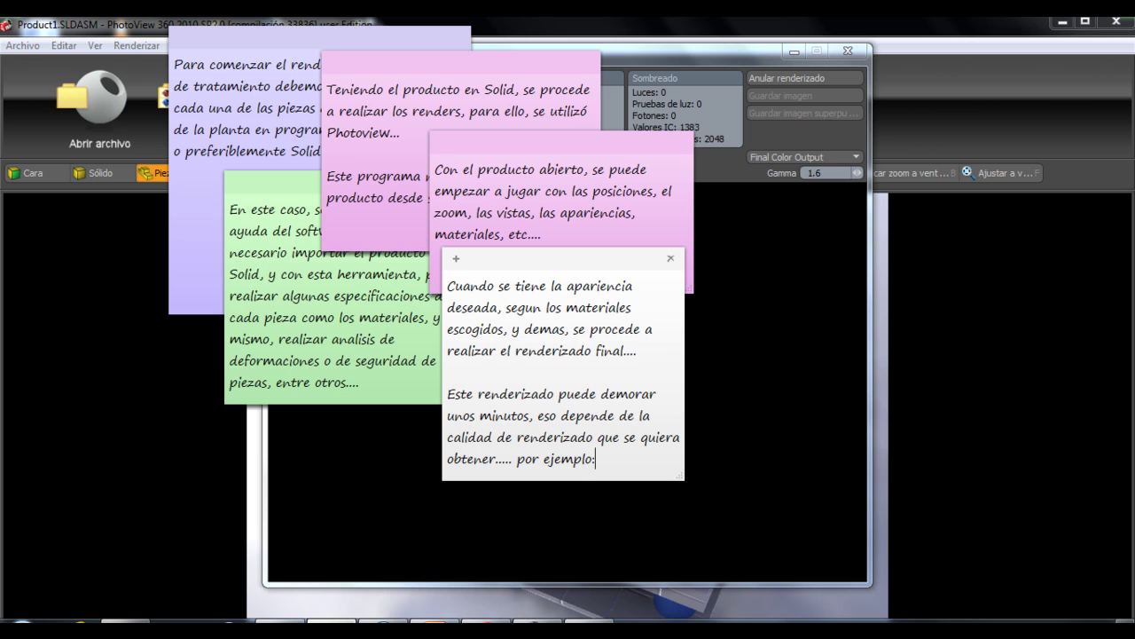
key(Return)
key(Return)
text(Este)
key(BackSpace)
key(BackSpace)
text(a calidad de renderizado tomara)
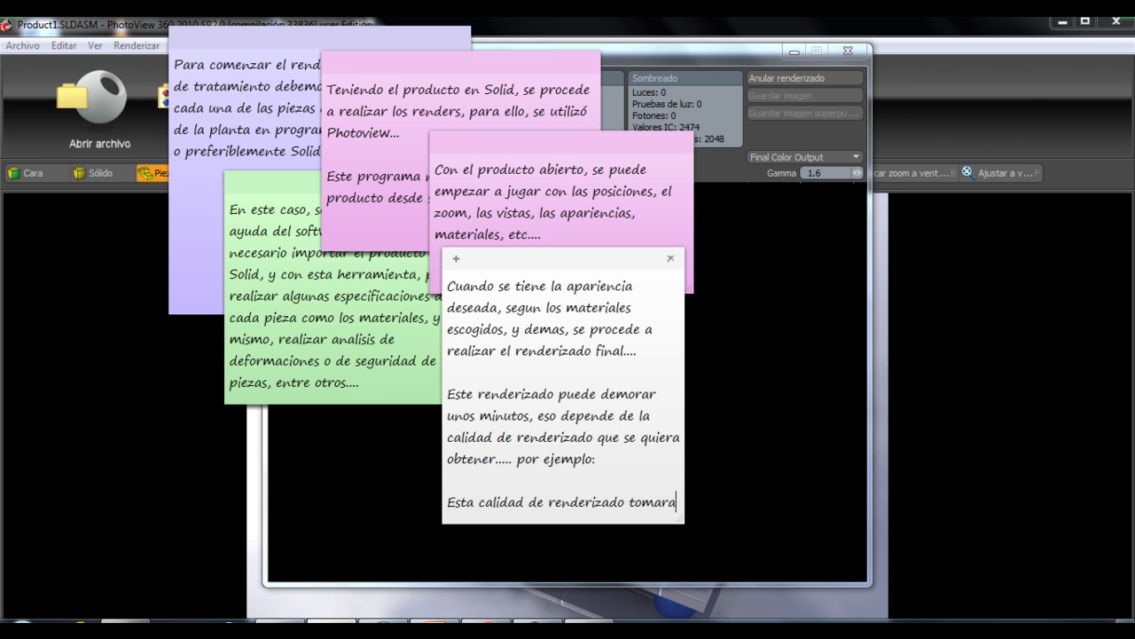
text( unos minutos mas, )
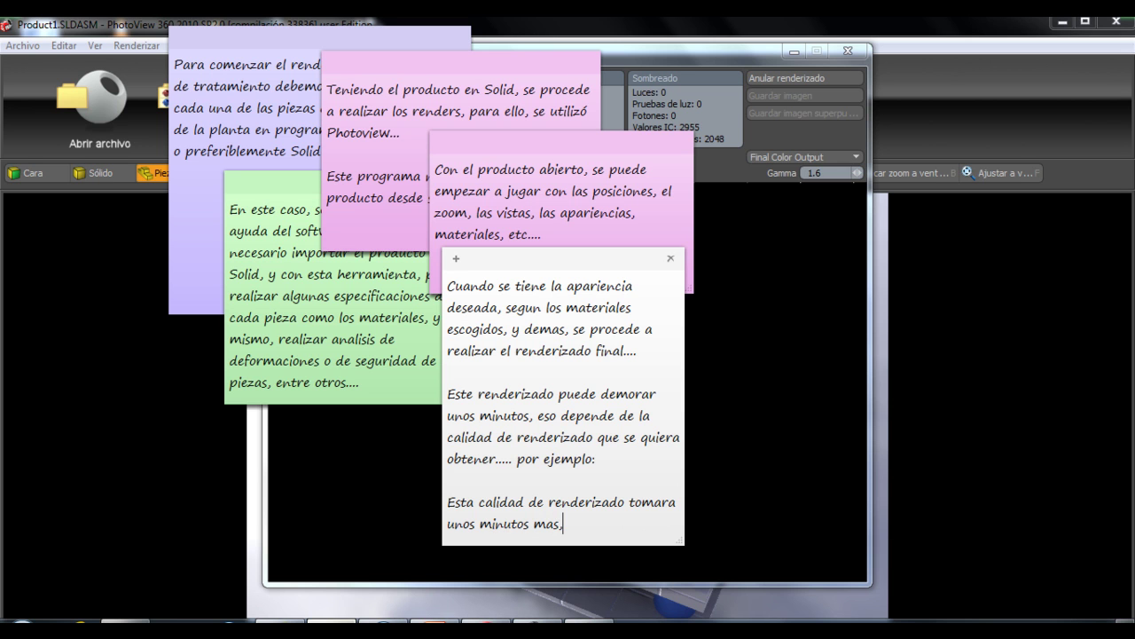
text(y ya ver)
text(emos el)
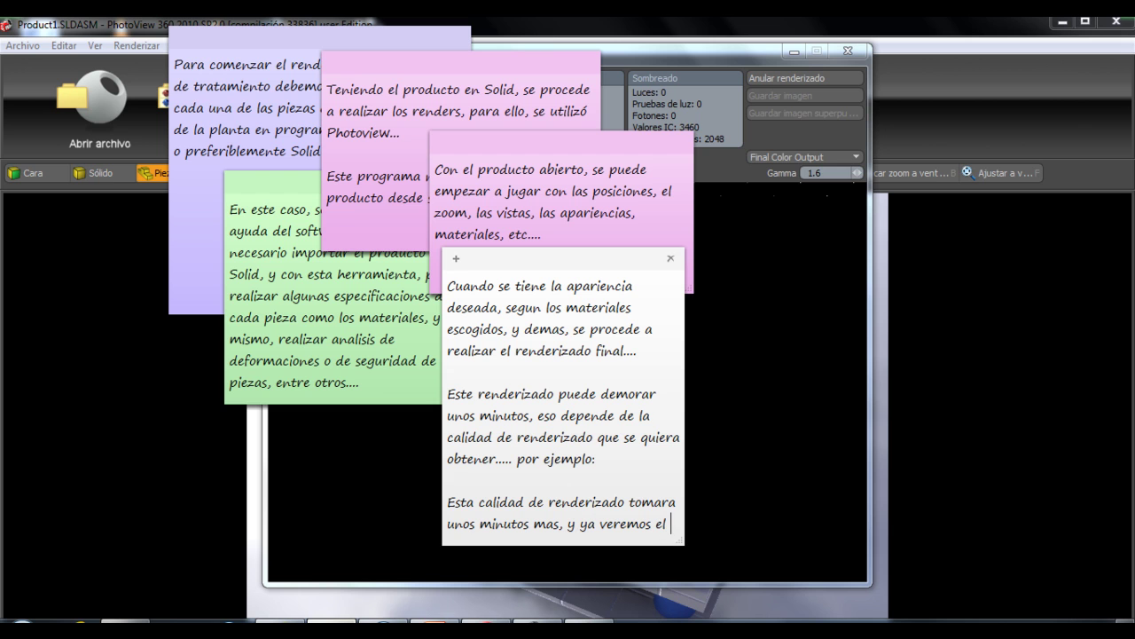
text( resultado!!)
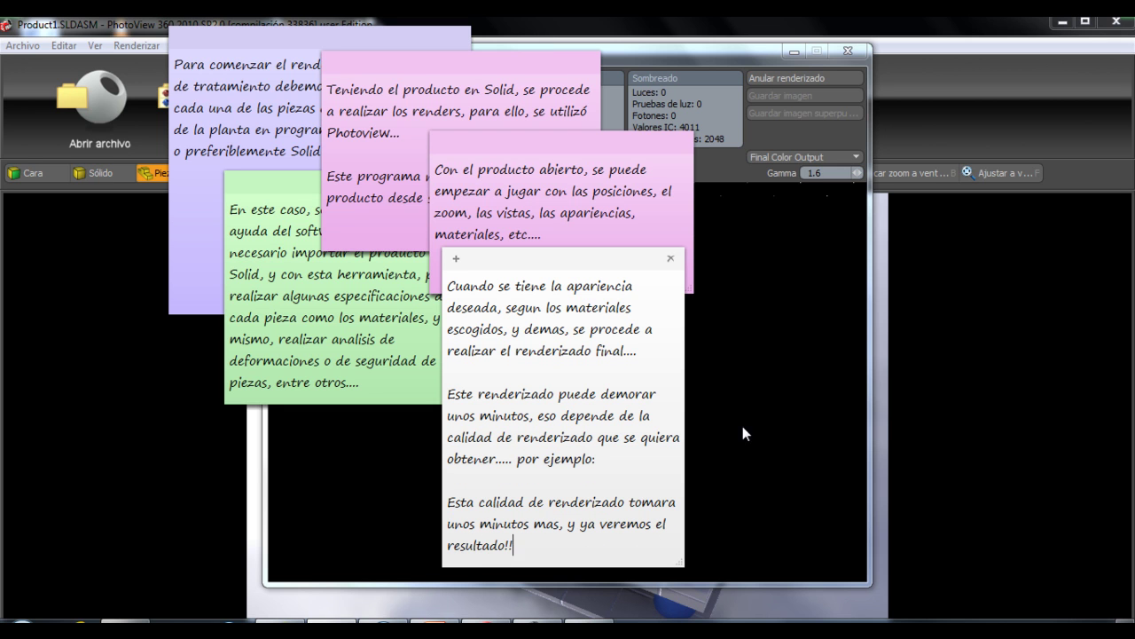
click(752, 412)
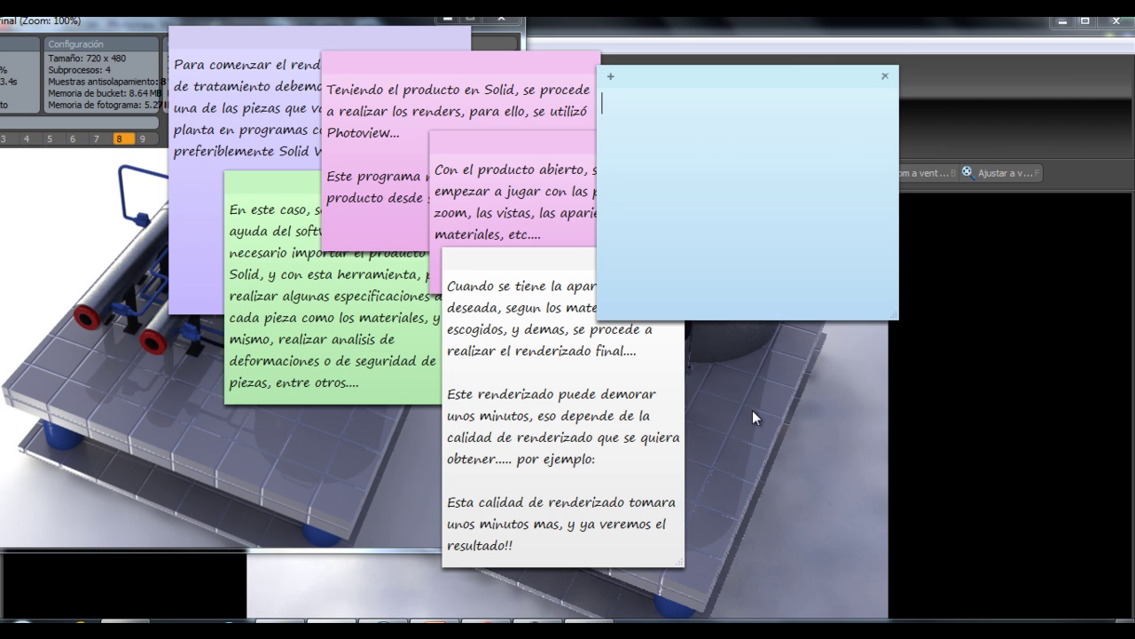
Write that after about 20 minutes the render is obtained at maximum quality.
text(Desa)
text(pues de aproximadamente )
text(20)
text( minit)
key(BackSpace)
key(BackSpace)
key(BackSpace)
text(os, )
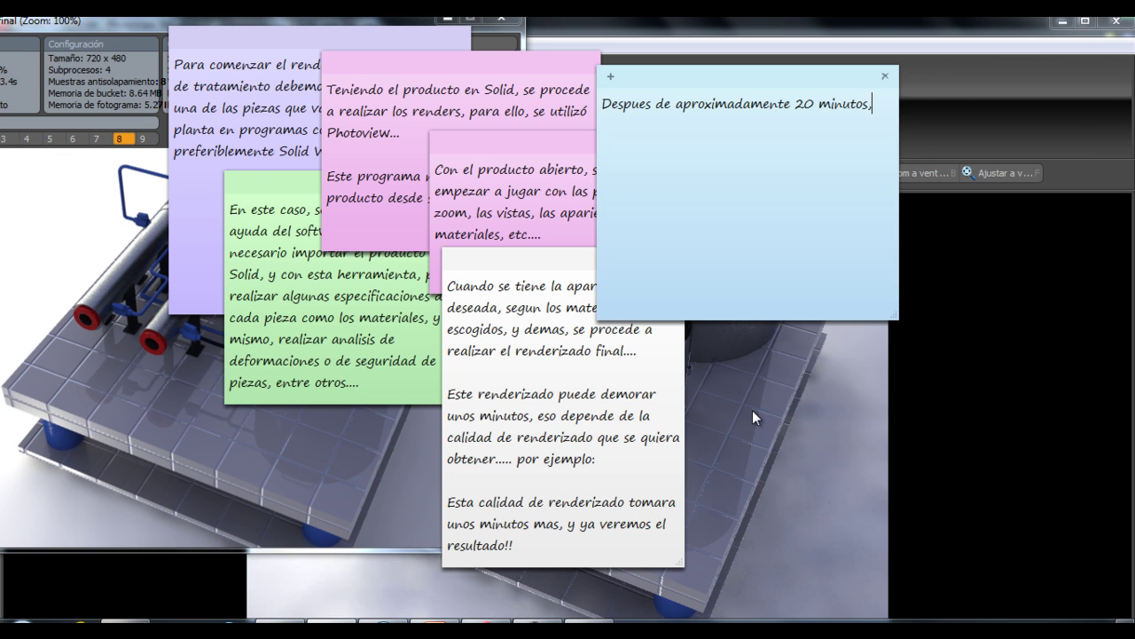
text(se obtiene el render con una calidad ma)
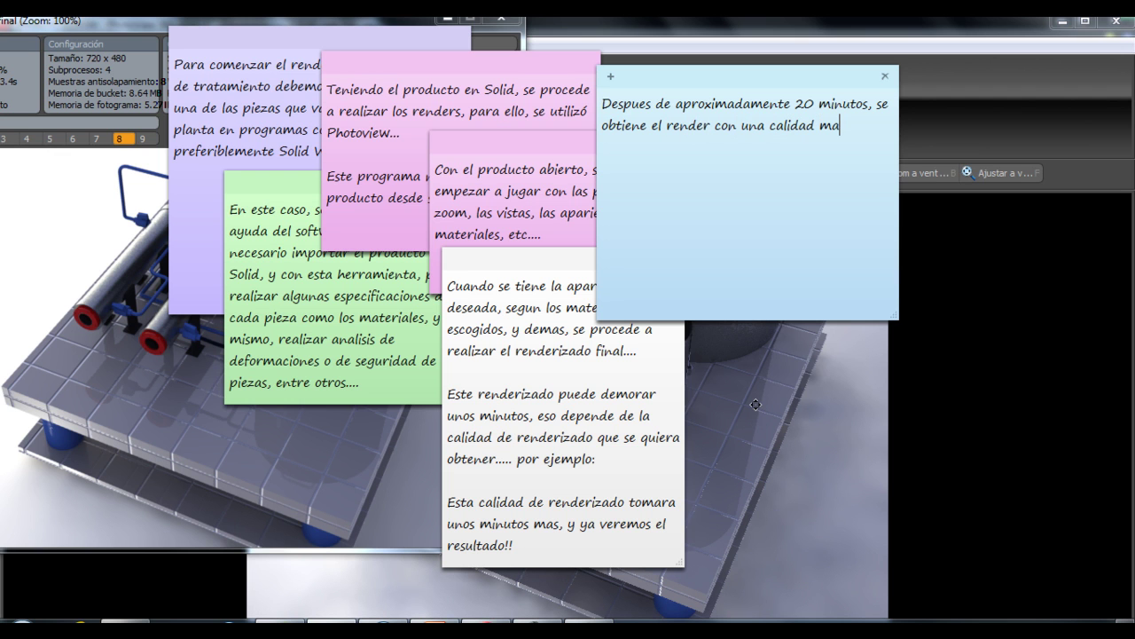
text(xima...)
Add a paragraph: next, save the image and change appearances and views for more renders.
key(Return)
text(l paso aseguir)
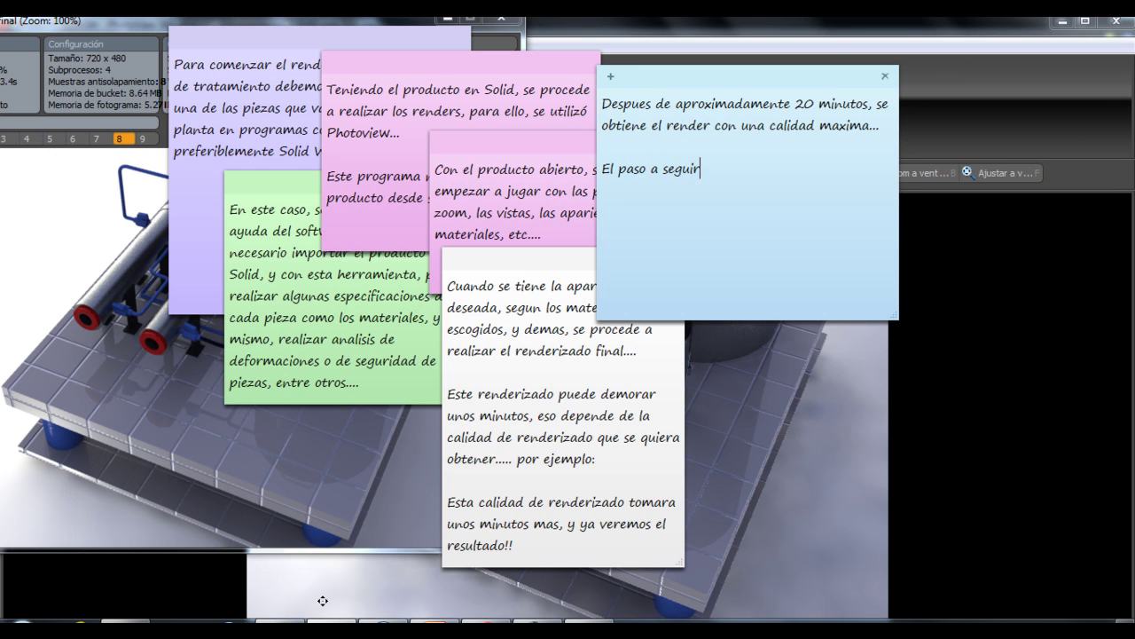
text(s guardarla imag)
text(n, y seguir cambio)
key(BackSpace)
key(BackSpace)
text(iando las apariencias )
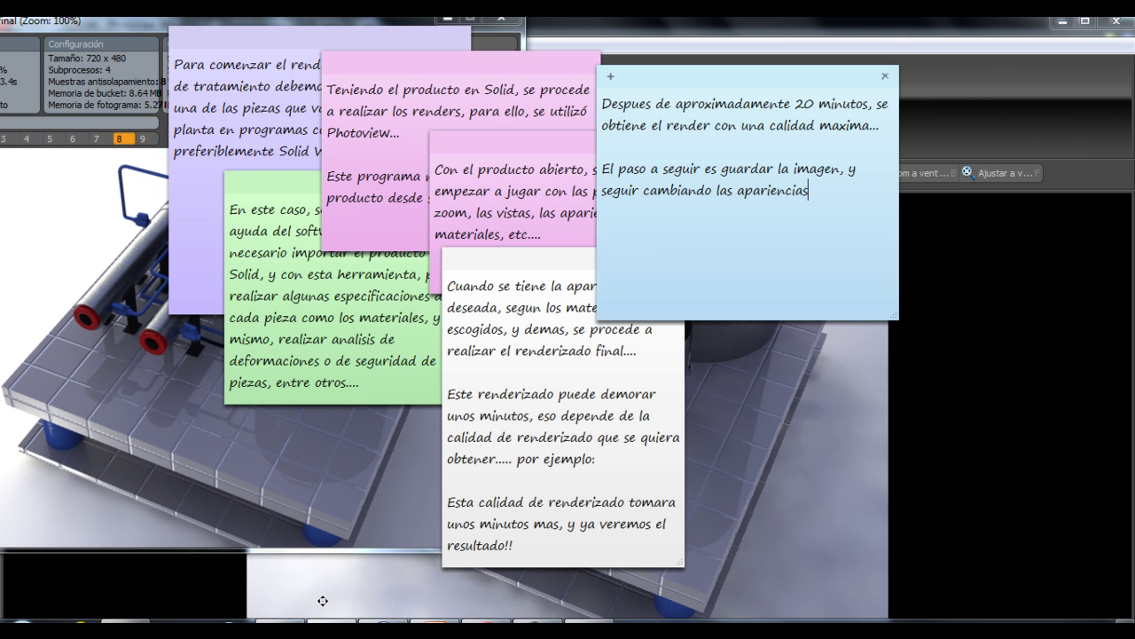
text(y vistas para)
text( tener un mayor numero de renders de la planta de tratamiento....)
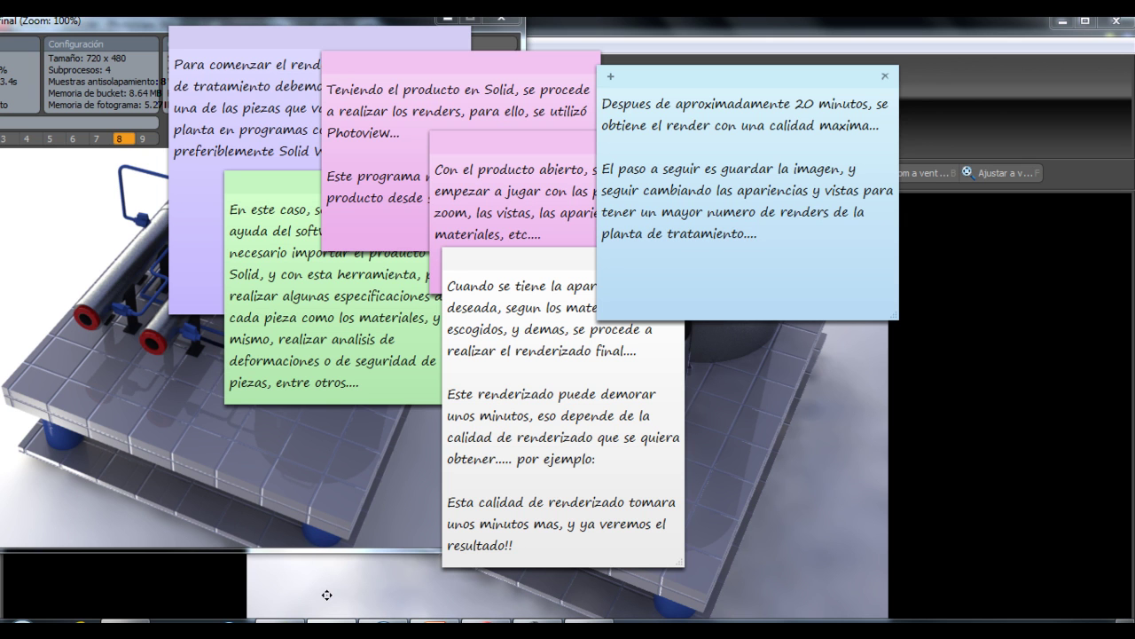
click(76, 440)
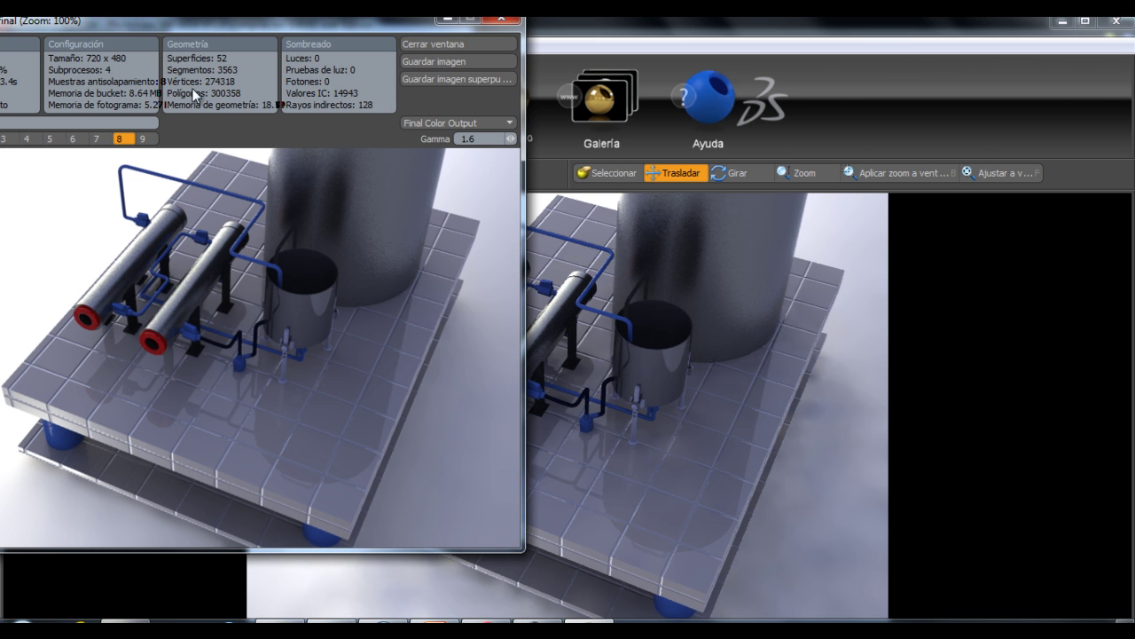
Cancel saving the rendered image and close the final render window.
click(429, 62)
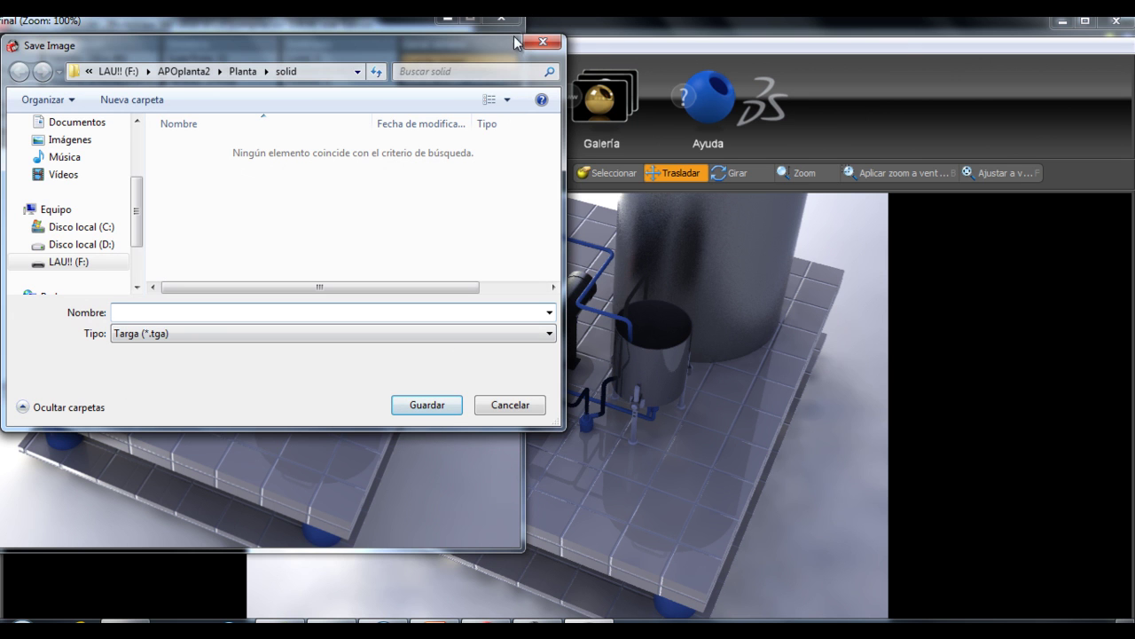
click(543, 44)
click(501, 18)
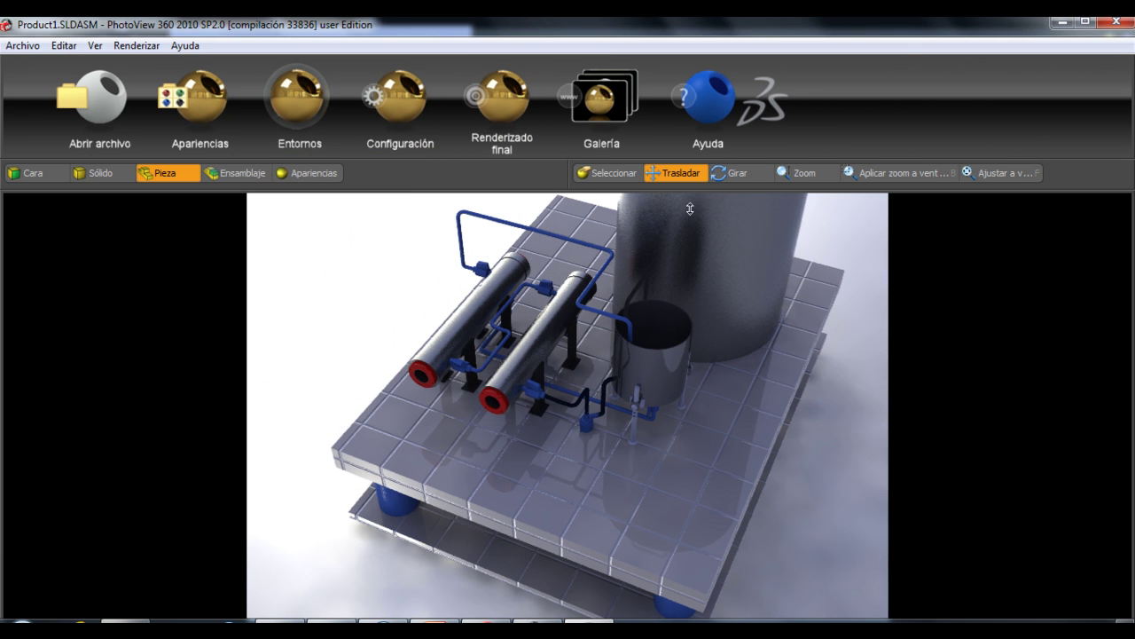
Orbit the assembly to a new angle, fitting and recentring it in the view.
click(746, 175)
mouse_move(694, 424)
mouse_down()
mouse_move(680, 417)
mouse_move(845, 396)
mouse_up()
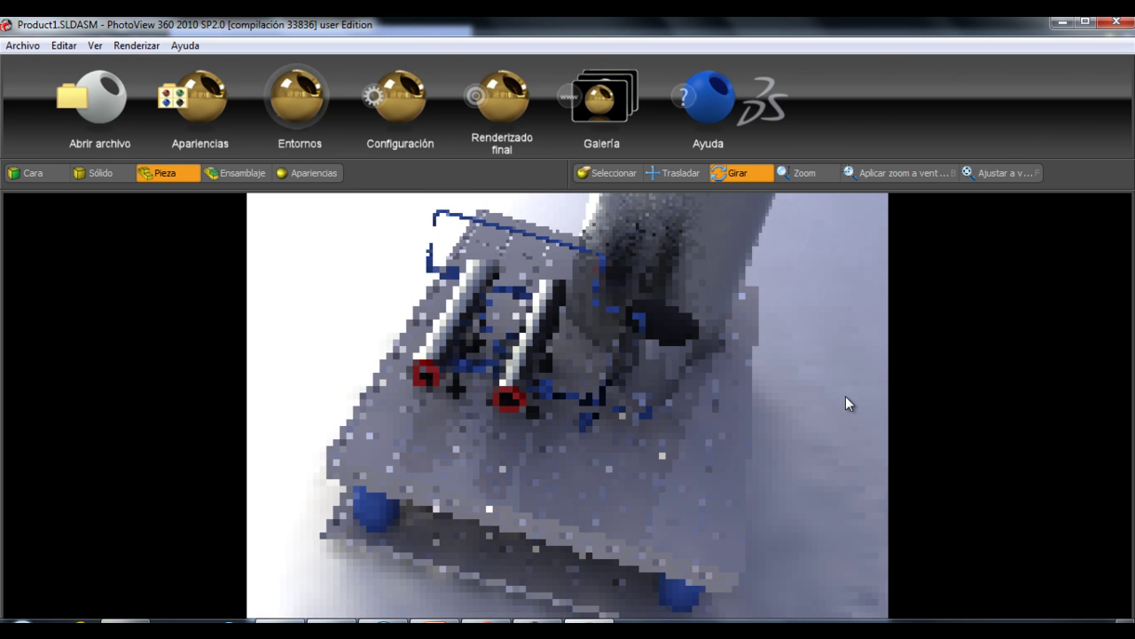
drag(845, 396, 896, 385)
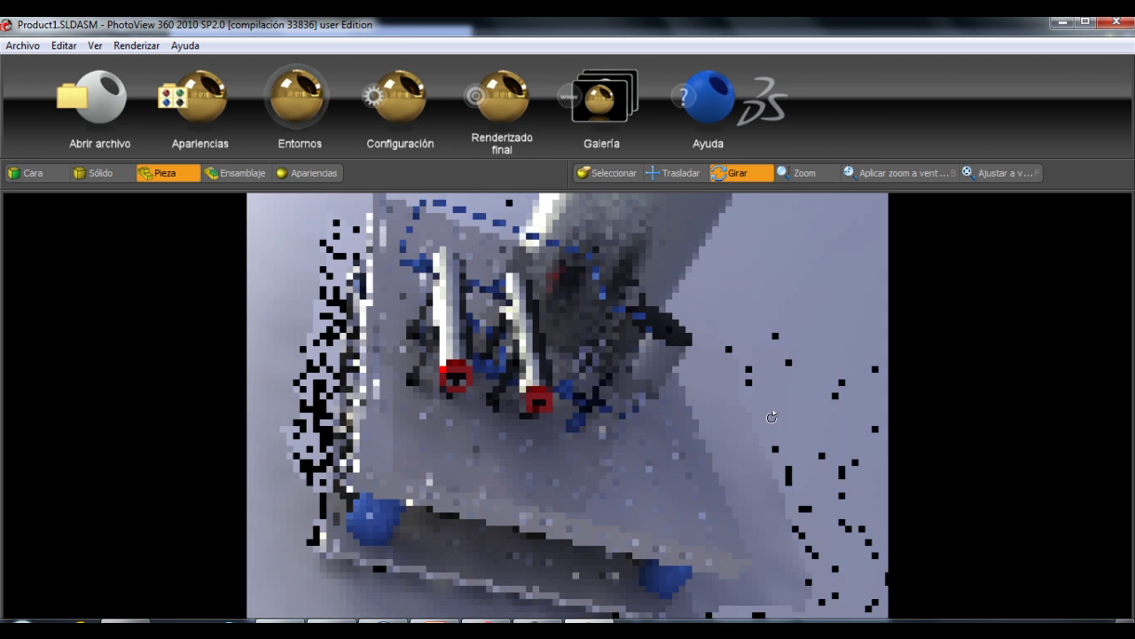
click(1013, 170)
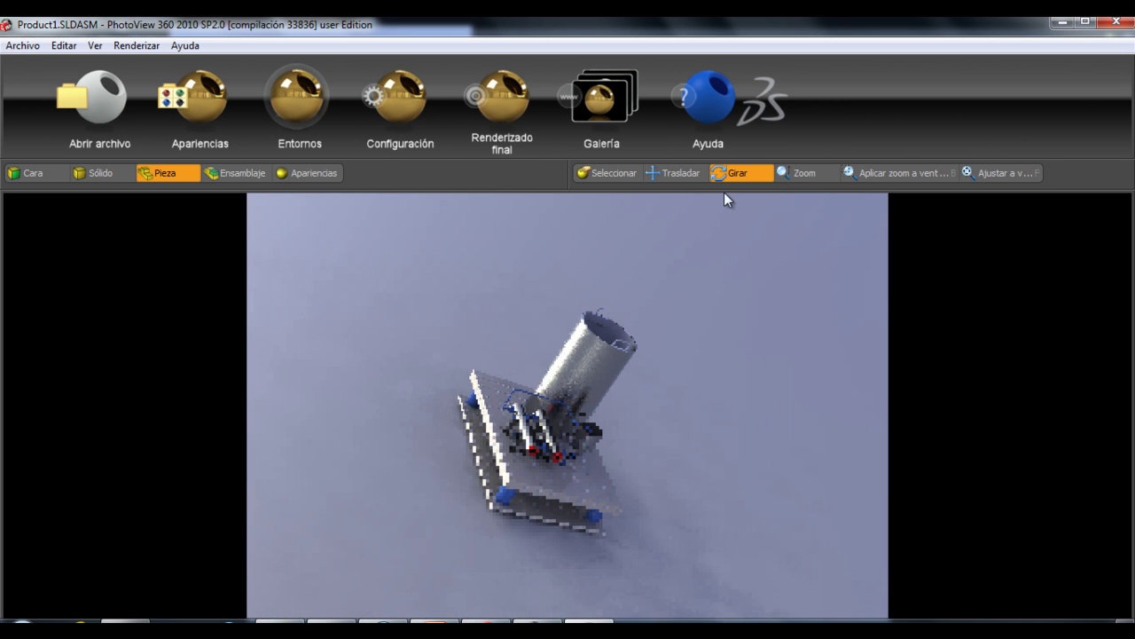
mouse_move(612, 337)
mouse_down()
mouse_move(498, 351)
mouse_move(607, 453)
mouse_up()
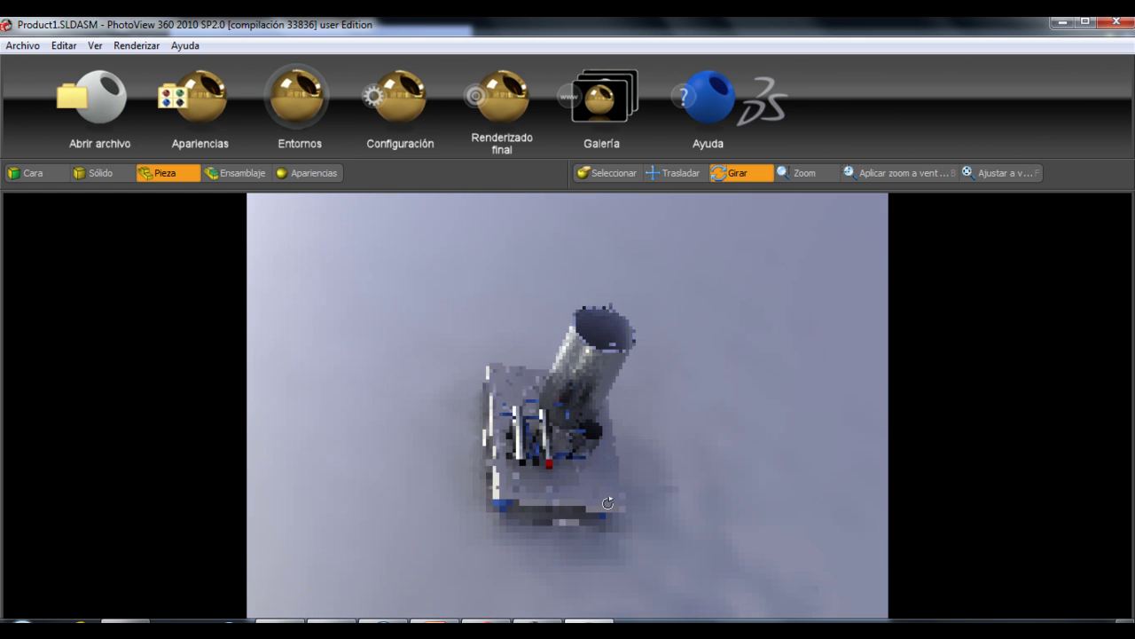
click(680, 173)
drag(603, 429, 721, 409)
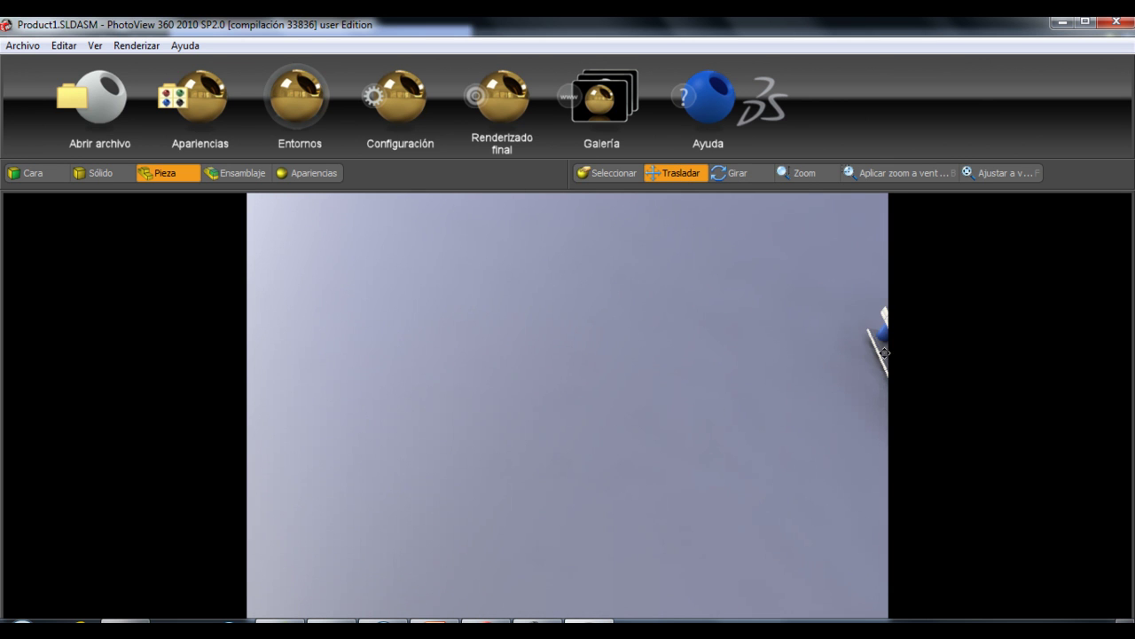
key(f)
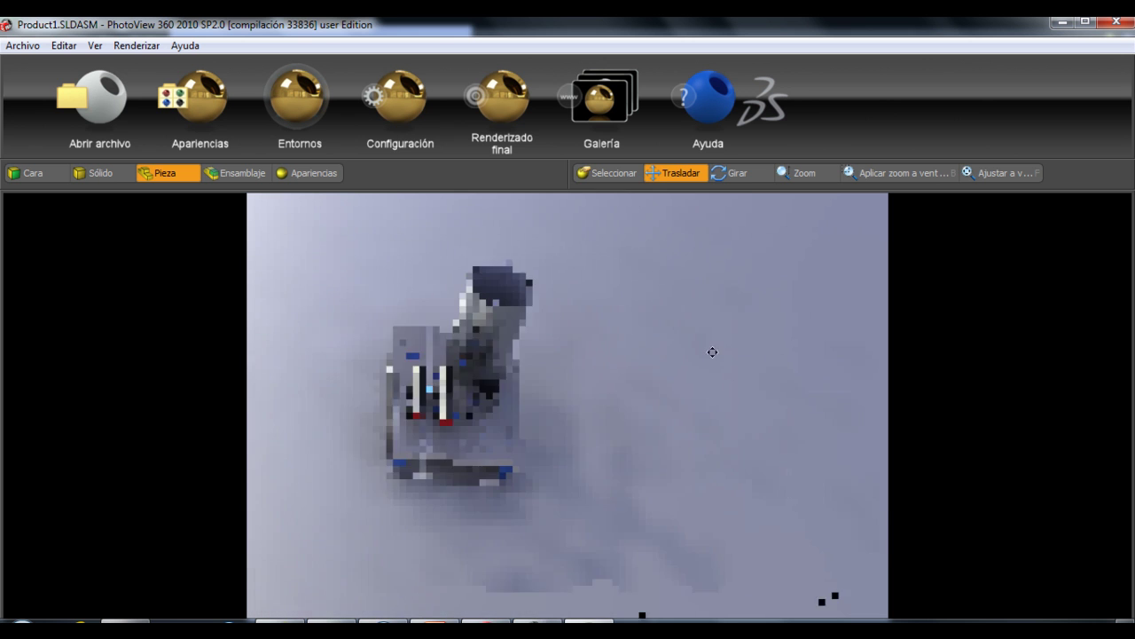
Tilt the assembly to a steep overhead angle, zoom in, and bring Sticky Notes forward.
click(746, 173)
mouse_move(598, 390)
mouse_down()
mouse_move(682, 355)
mouse_move(994, 316)
mouse_move(651, 322)
mouse_move(794, 303)
mouse_up()
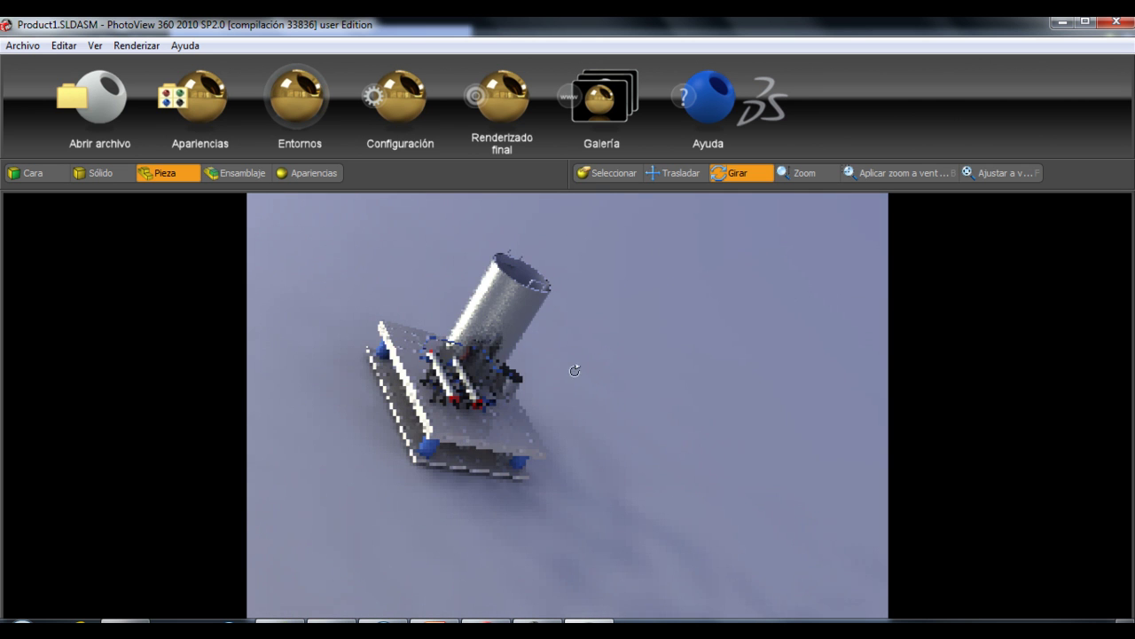
click(802, 173)
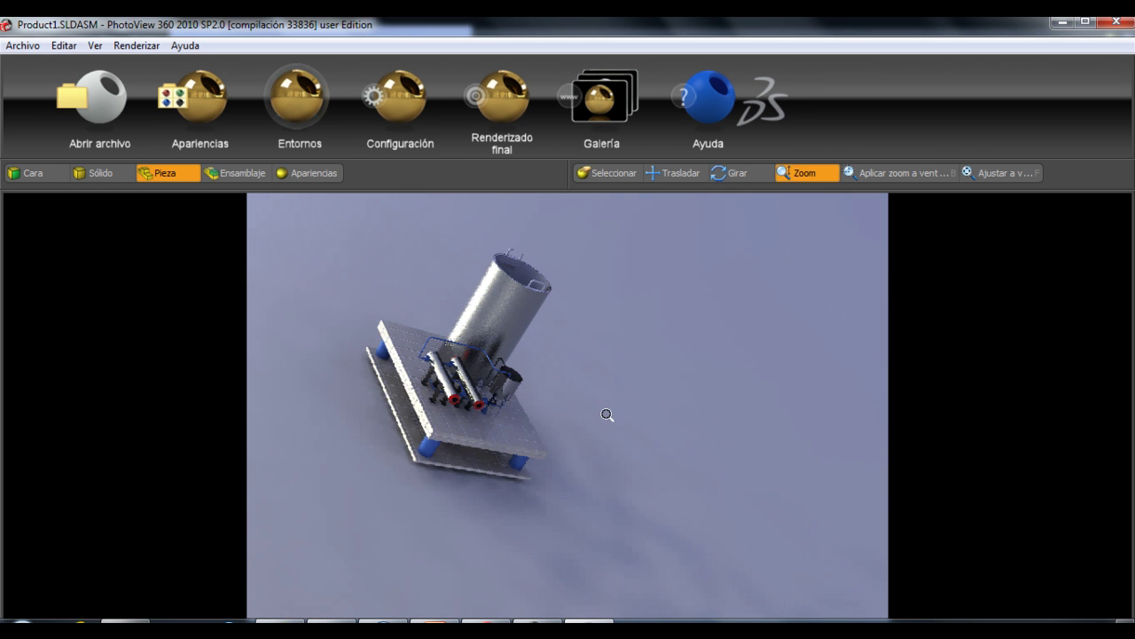
drag(478, 417, 507, 510)
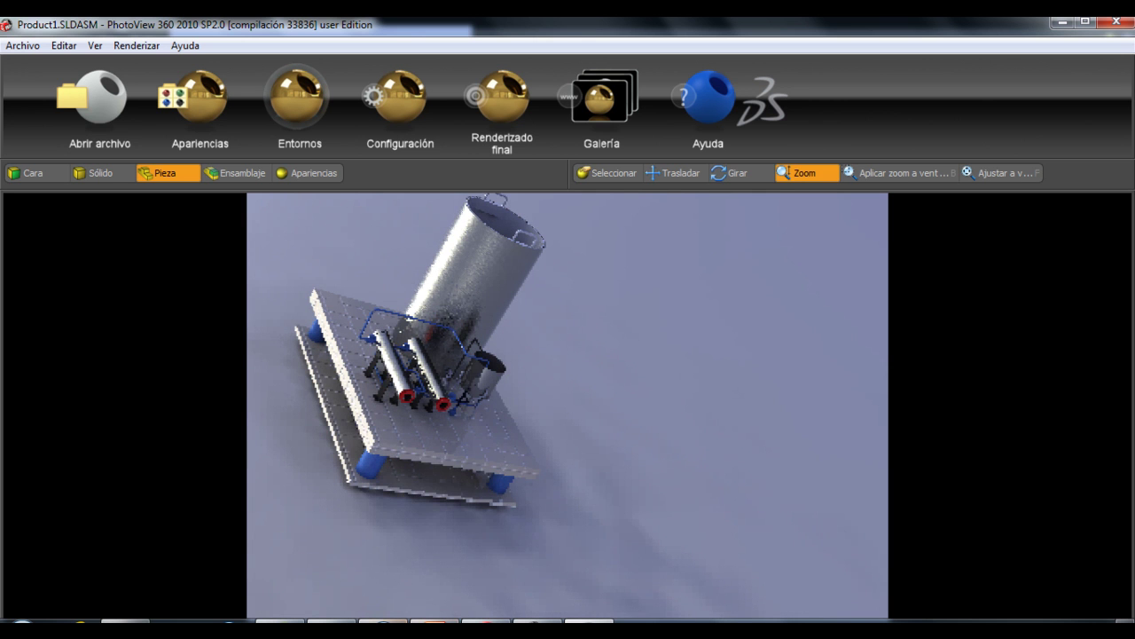
key(alt+Tab)
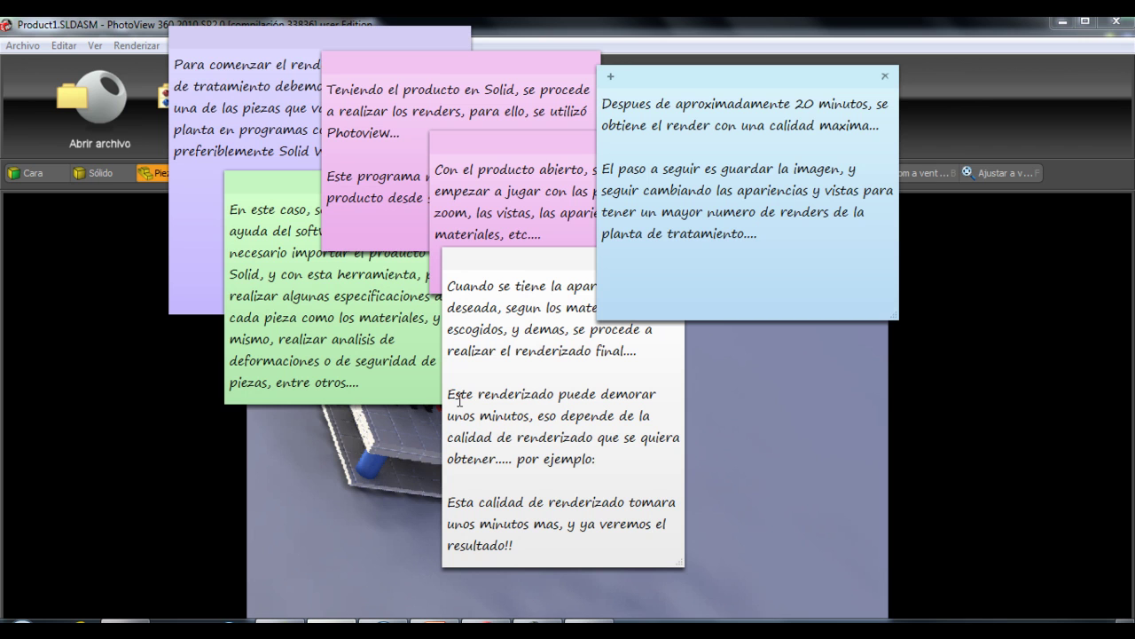
Add the line 'Eso es todo, Muchas Gracias!!' to the blue sticky note.
text(Eso es todo, M)
text(uchas Gracias!!)
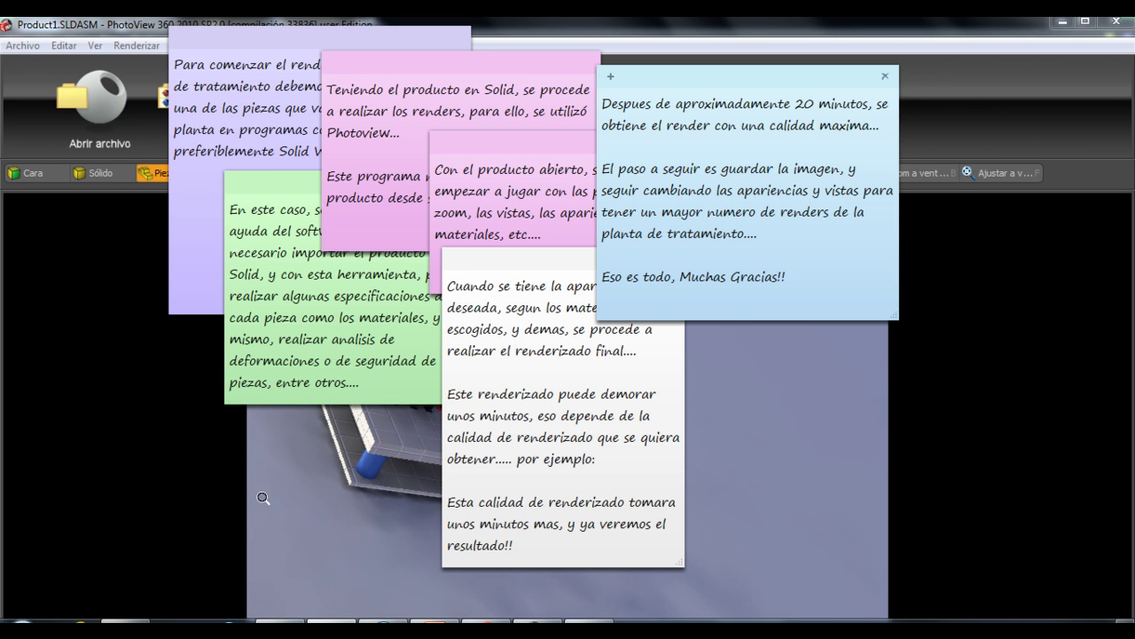